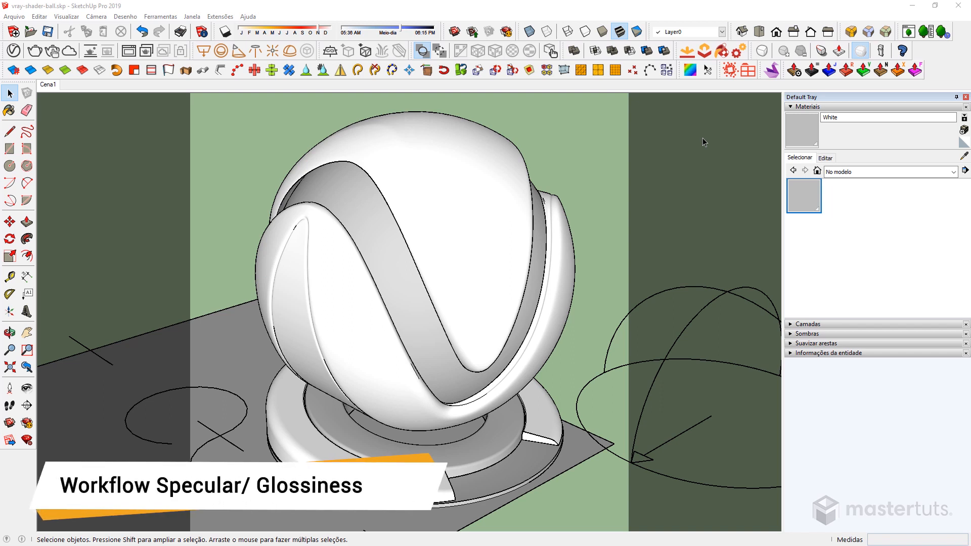
# Switch to the Poliigon website and open the Metal Aluminum Rusted 001 texture from page 2 of the Metal textures.
pyautogui.click(921, 7)
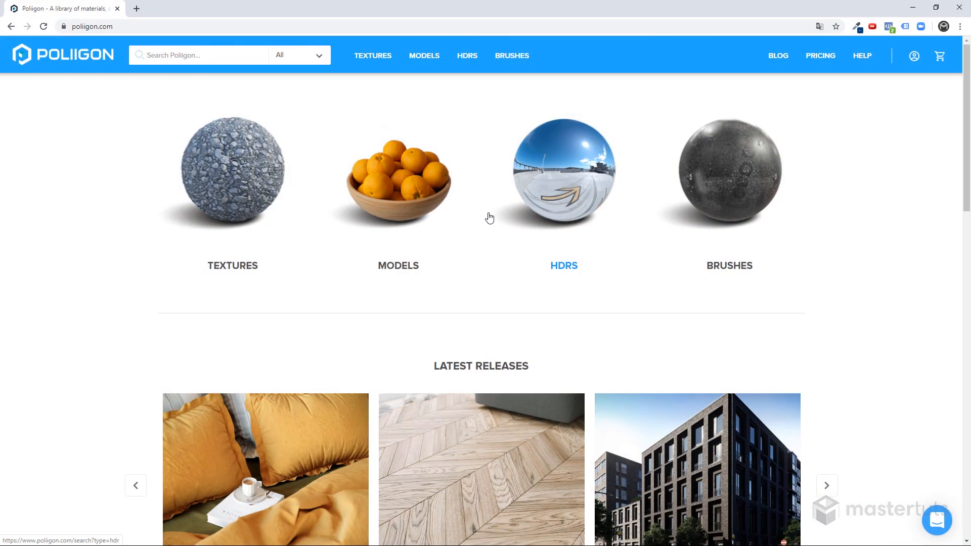
pyautogui.click(368, 60)
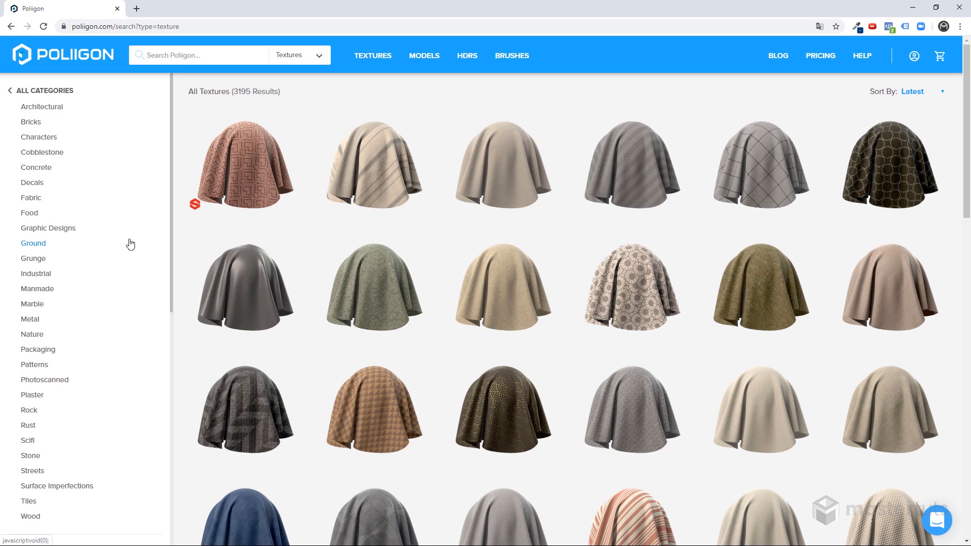
pyautogui.click(31, 320)
pyautogui.scroll(-8, 543, 310)
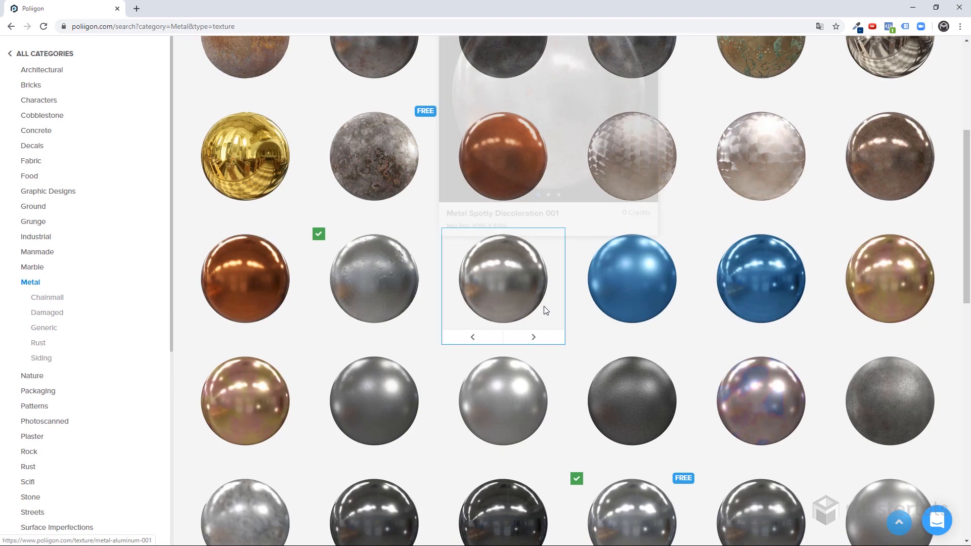
pyautogui.scroll(-10, 544, 310)
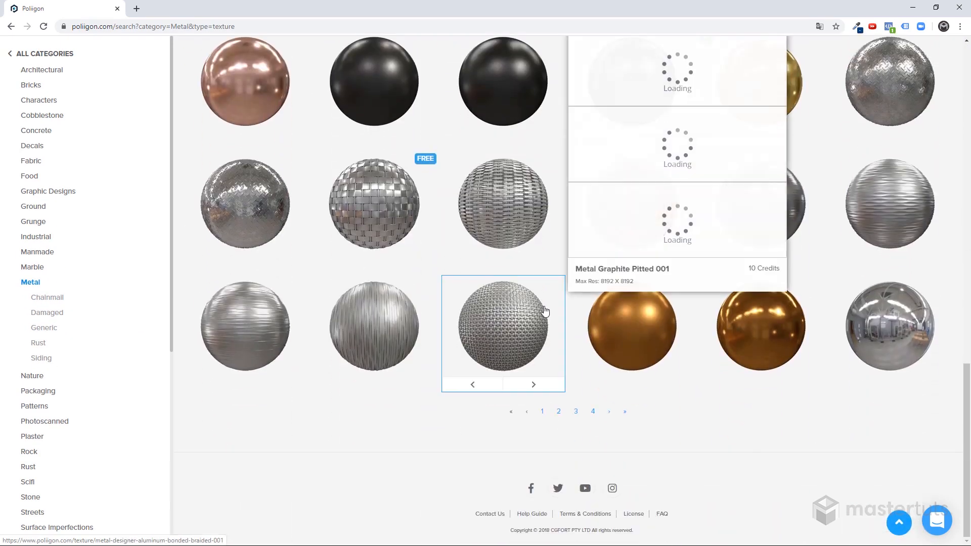
pyautogui.click(558, 412)
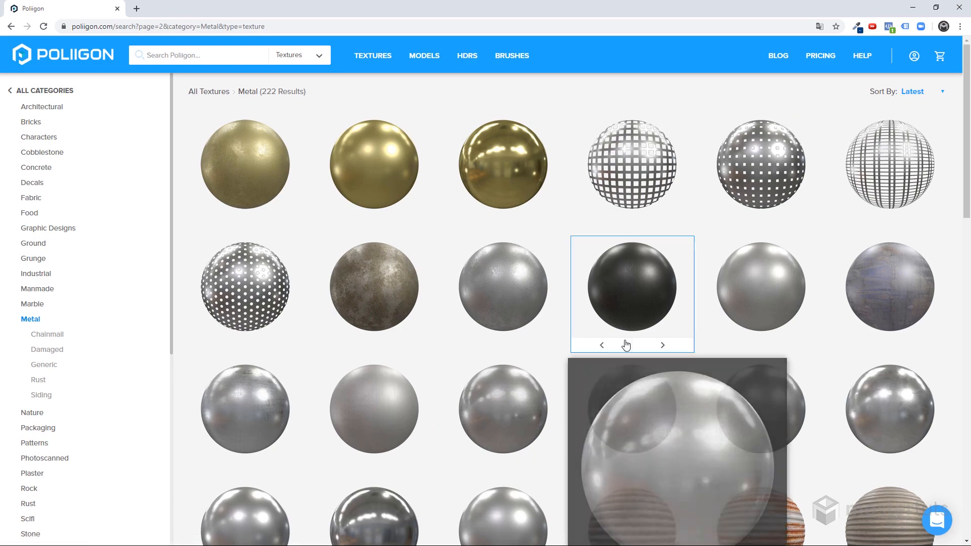
pyautogui.scroll(-3, 624, 343)
pyautogui.scroll(-10, 625, 344)
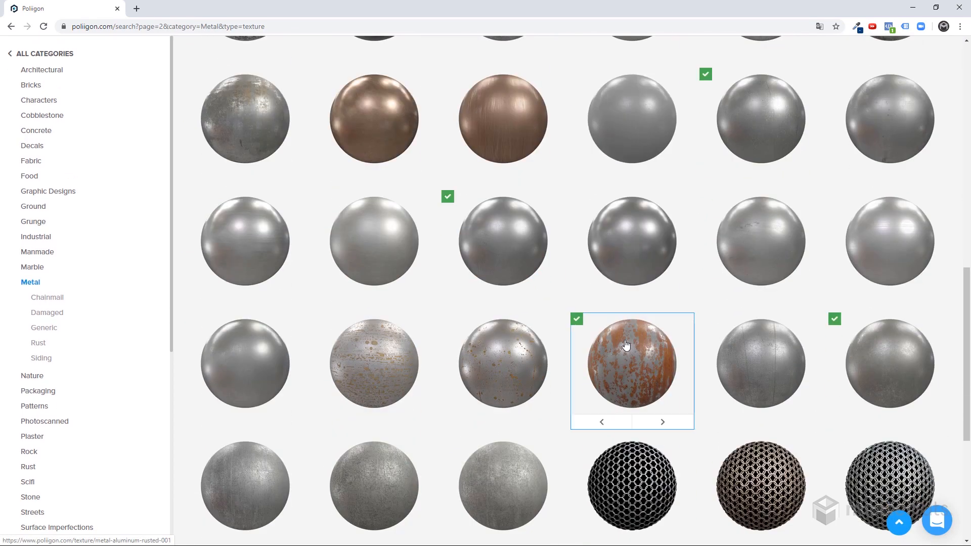
pyautogui.click(632, 370)
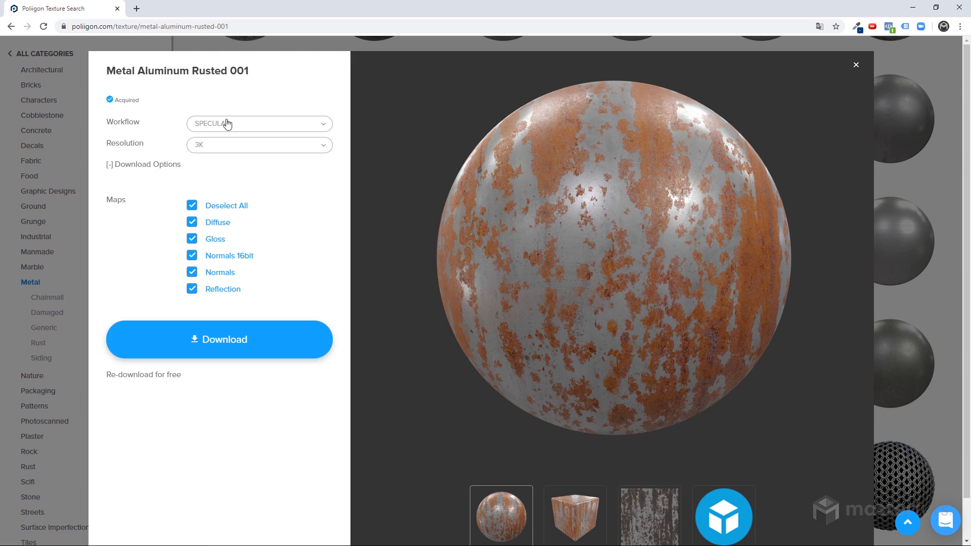
# Compare the texture's Diffuse and Reflection maps in the SPECULAR workflow with its Metalness and Roughness maps in the METALNESS workflow.
pyautogui.click(216, 227)
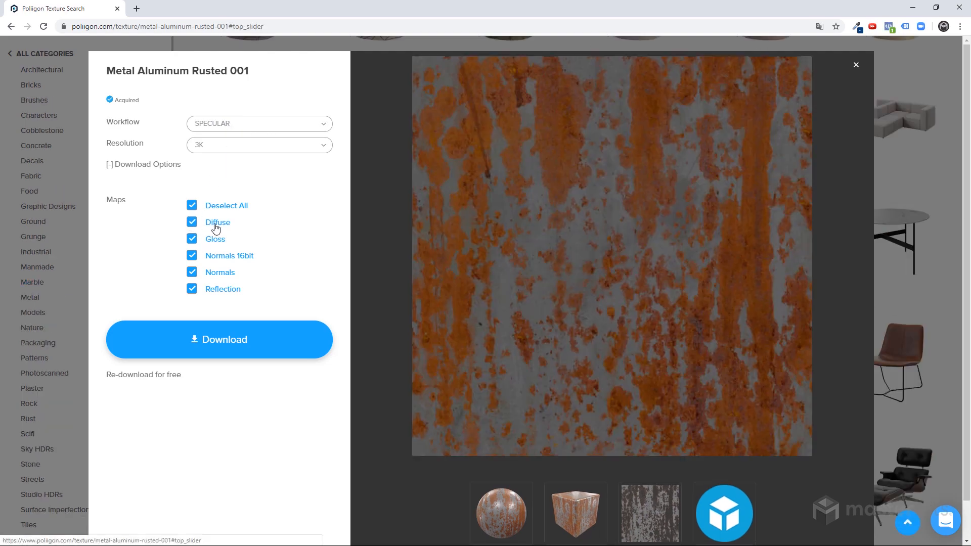
pyautogui.click(227, 294)
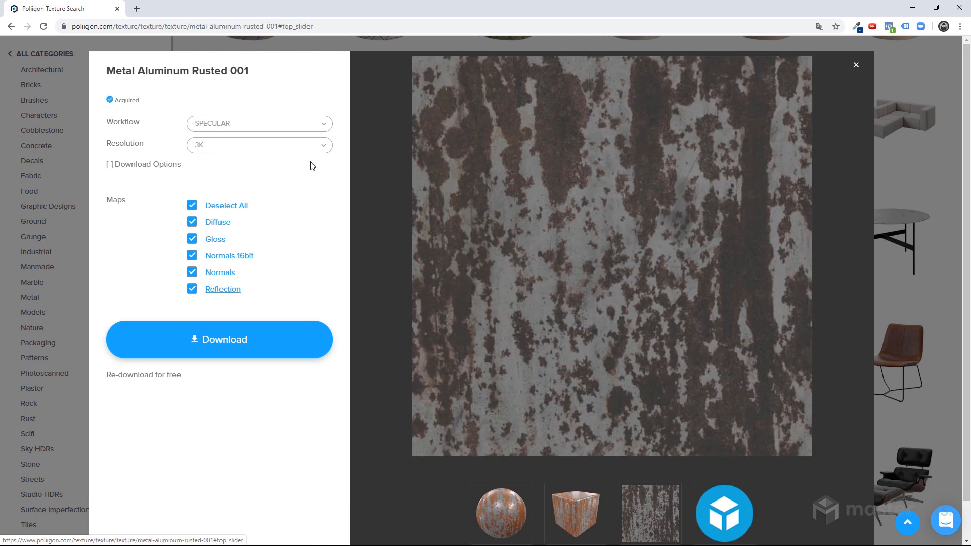
pyautogui.click(292, 129)
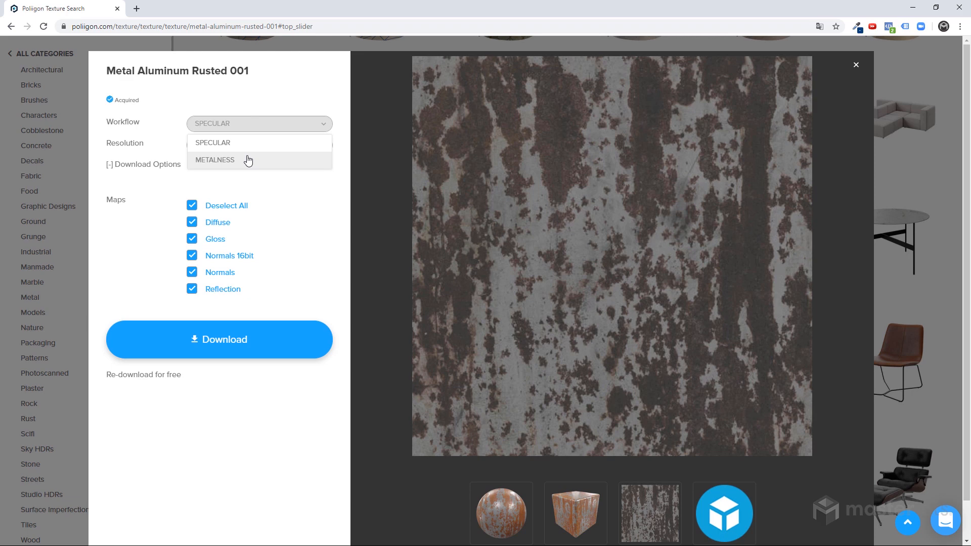
pyautogui.click(248, 160)
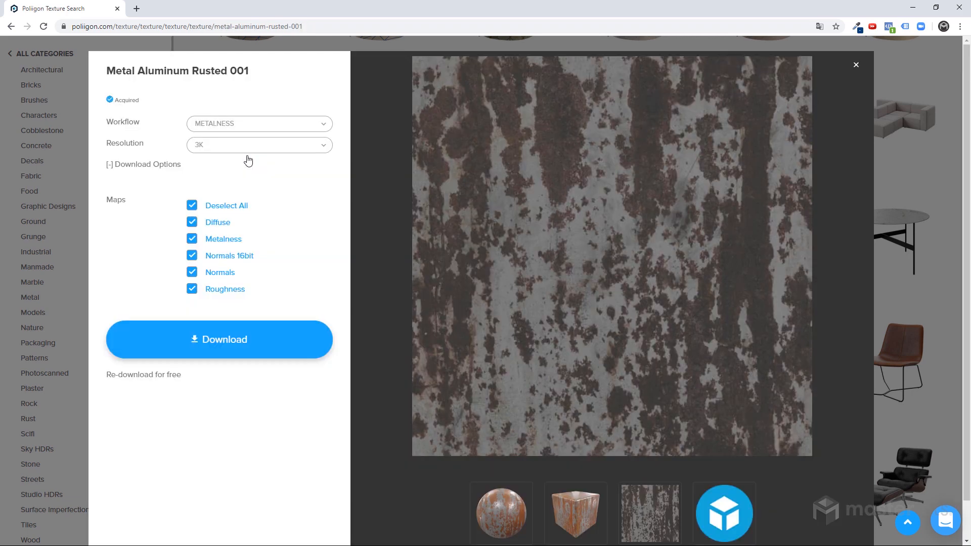
pyautogui.click(223, 246)
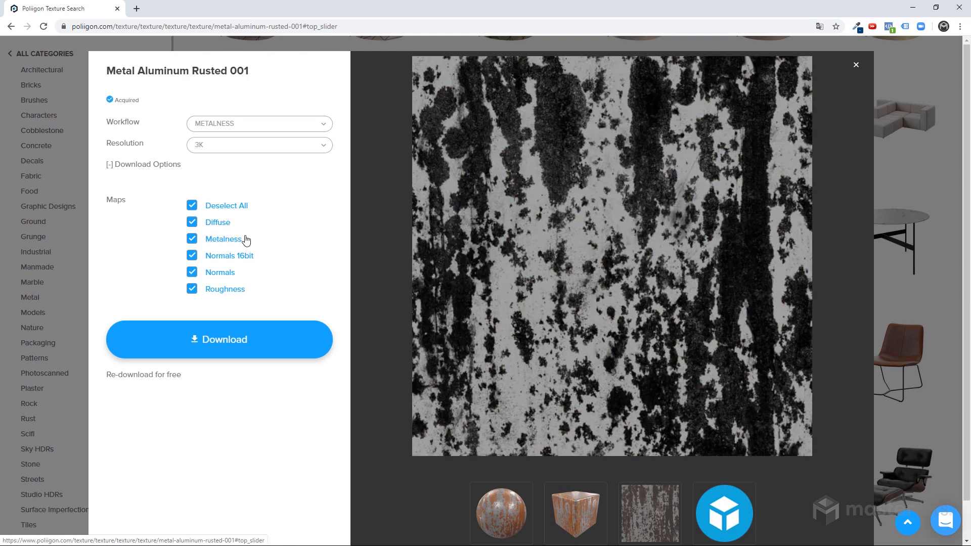
pyautogui.click(235, 292)
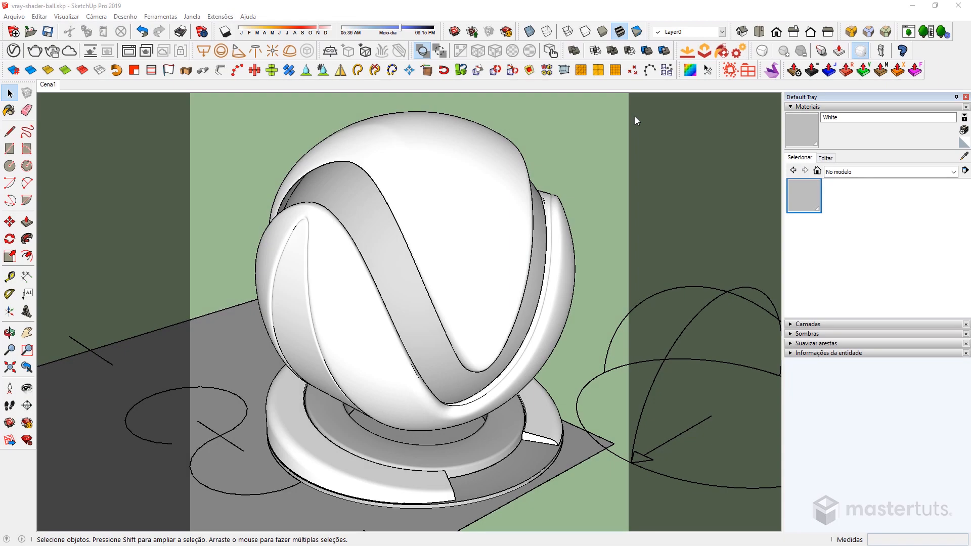
# In the MetalAluminumRusted001 folder's METALNESS subfolder, delete the JPG normal map MetalAluminumRusted001_NRM_4K_METALNESS.jpg and select the NRM16 TIF.
pyautogui.hotkey('alt', 'Tab')
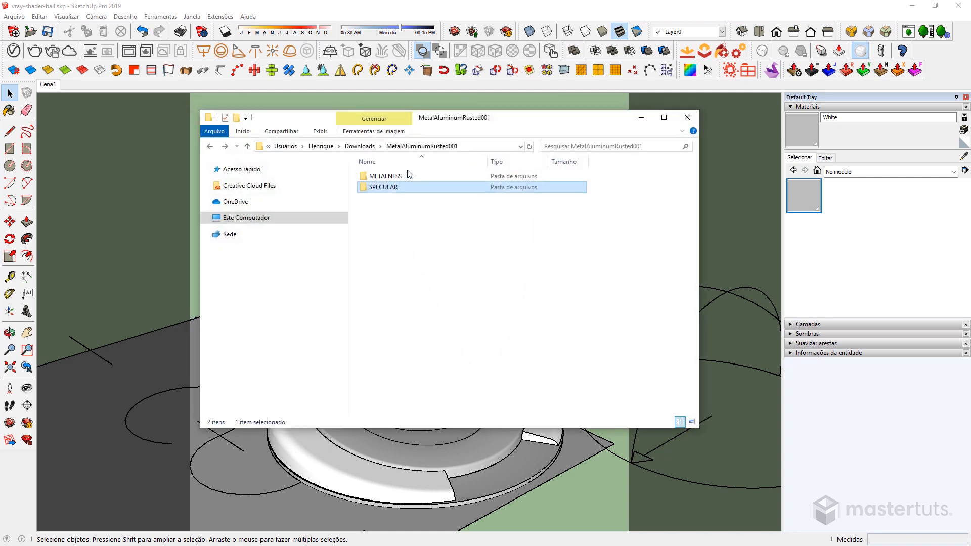
pyautogui.click(386, 178)
pyautogui.press('F2')
pyautogui.click(363, 178)
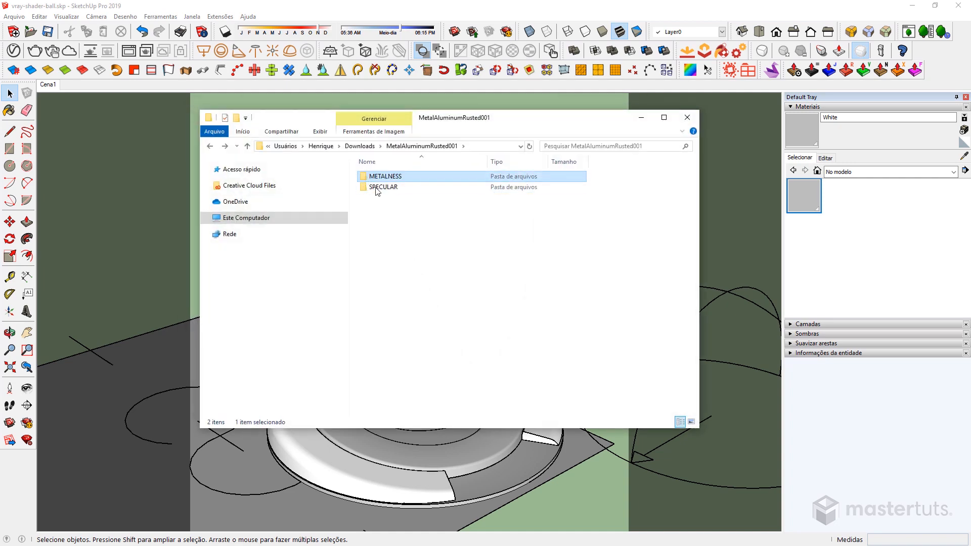
pyautogui.doubleClick(365, 178)
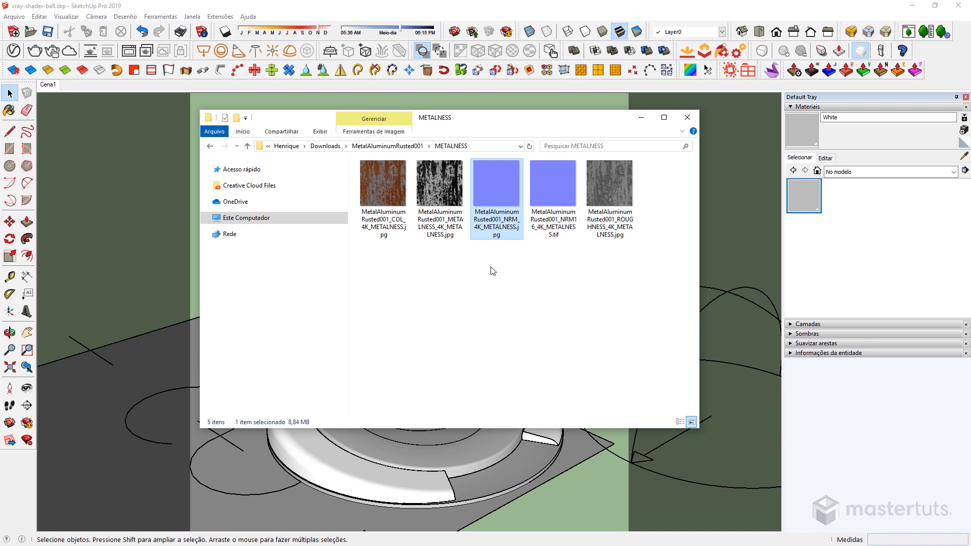
pyautogui.press('Delete')
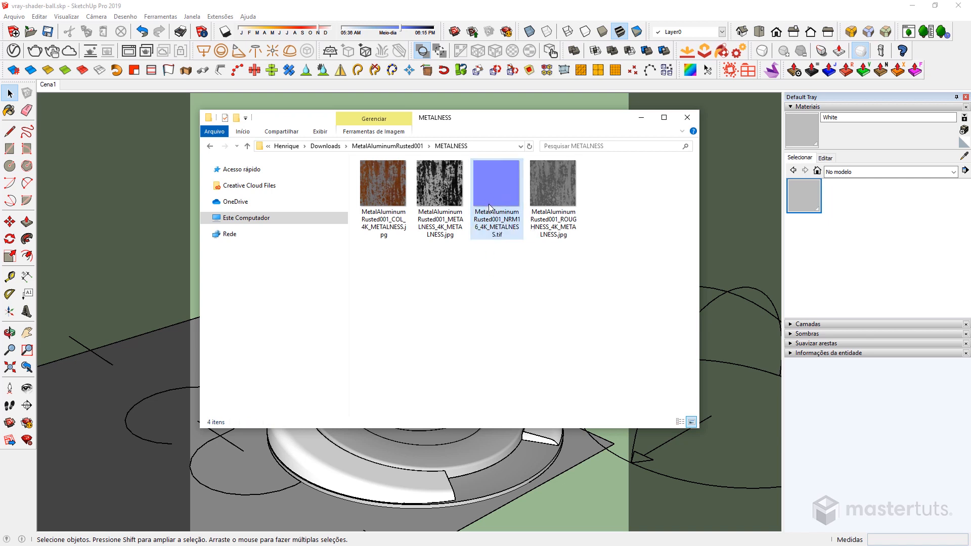
pyautogui.click(502, 195)
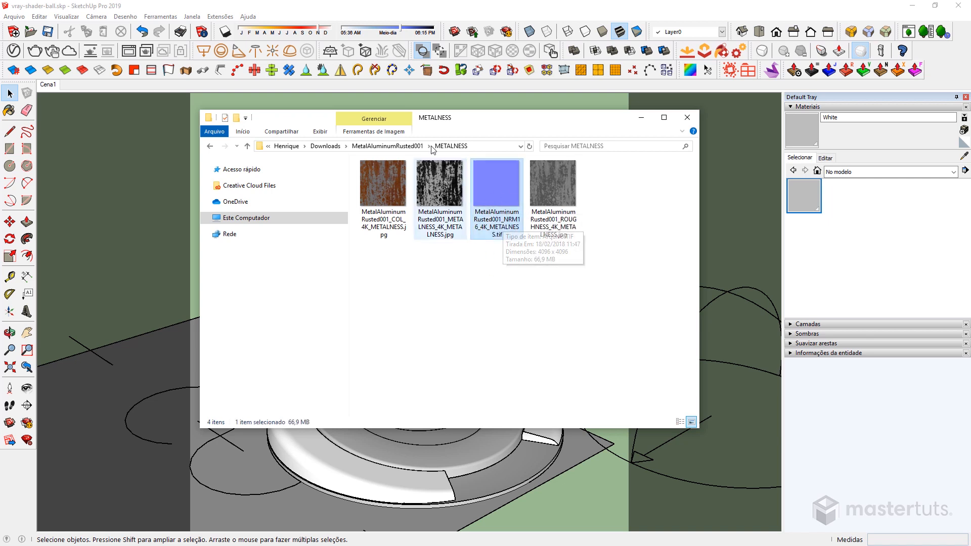
# Delete the JPG normal map MetalAluminumRusted001_NRM_4K_SPECULAR.jpg from the SPECULAR subfolder and select the NRM16 TIF.
pyautogui.click(383, 147)
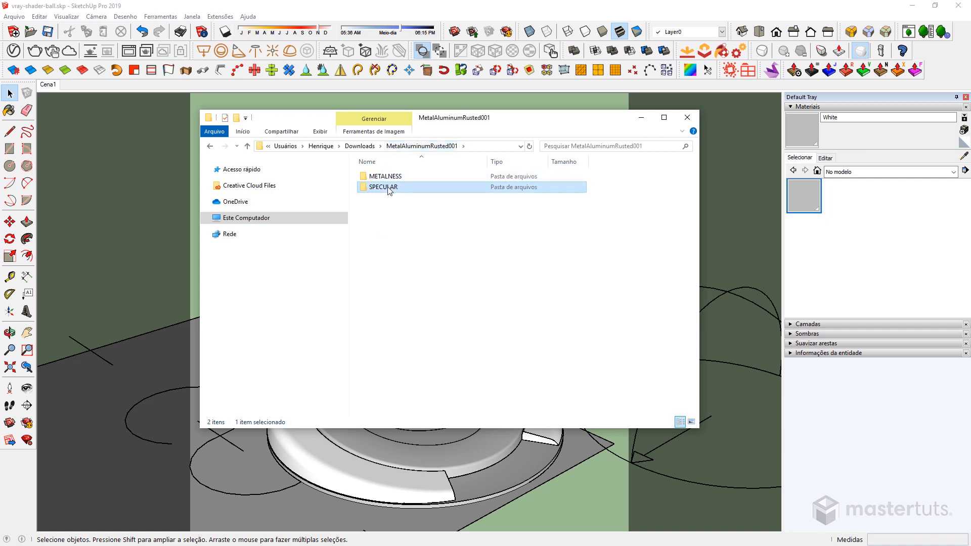
pyautogui.doubleClick(390, 189)
pyautogui.click(494, 190)
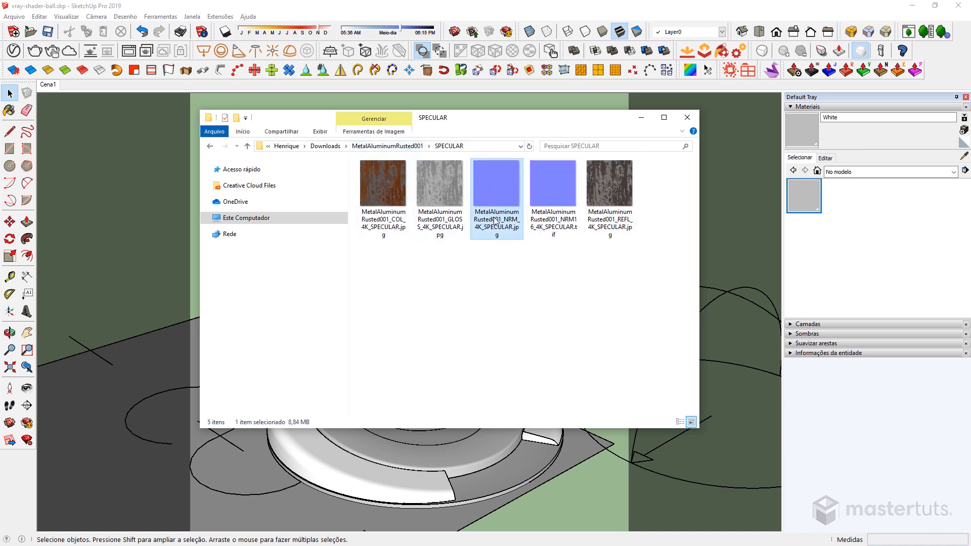
pyautogui.press('Delete')
pyautogui.click(492, 196)
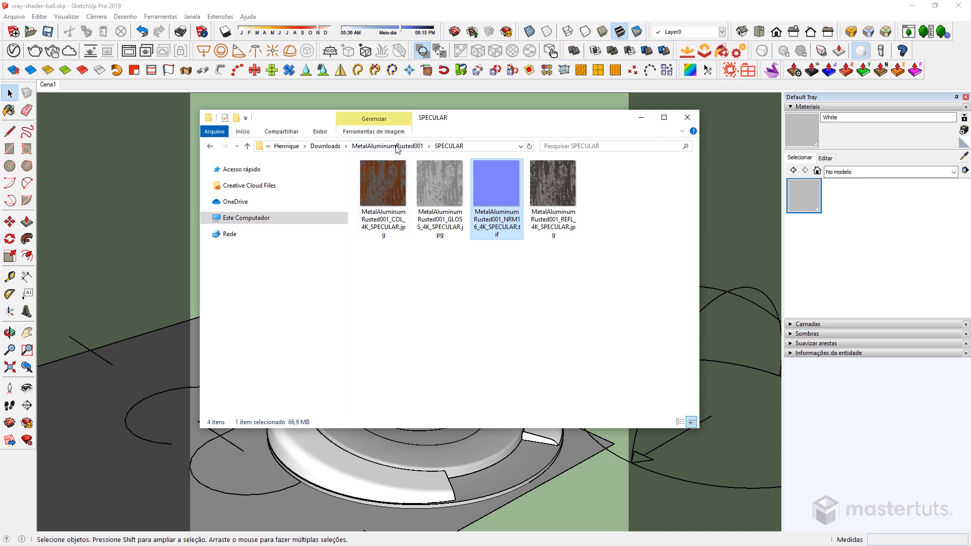
# Check the maps in the METALNESS subfolder, and open the SPECULAR subfolder with the folder window moved aside.
pyautogui.click(411, 146)
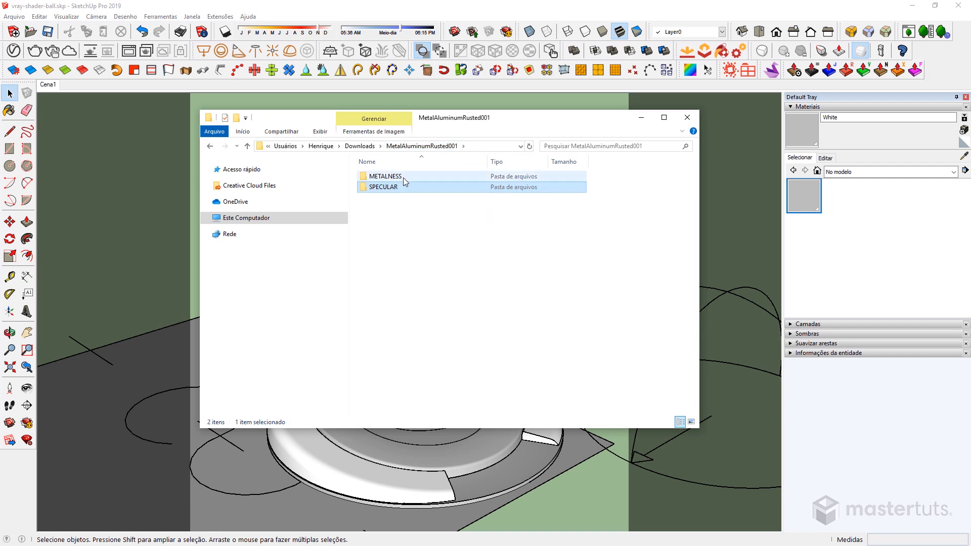
pyautogui.doubleClick(402, 175)
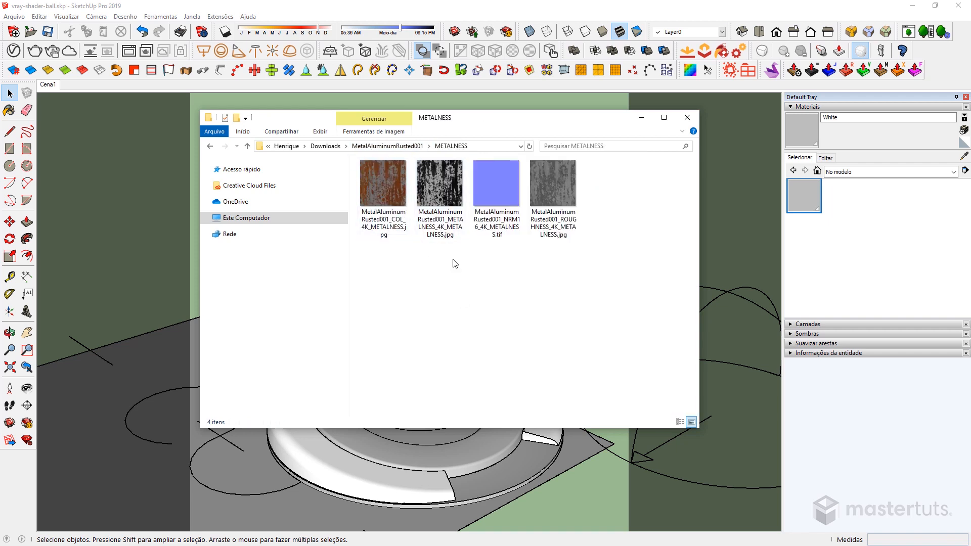
pyautogui.click(210, 146)
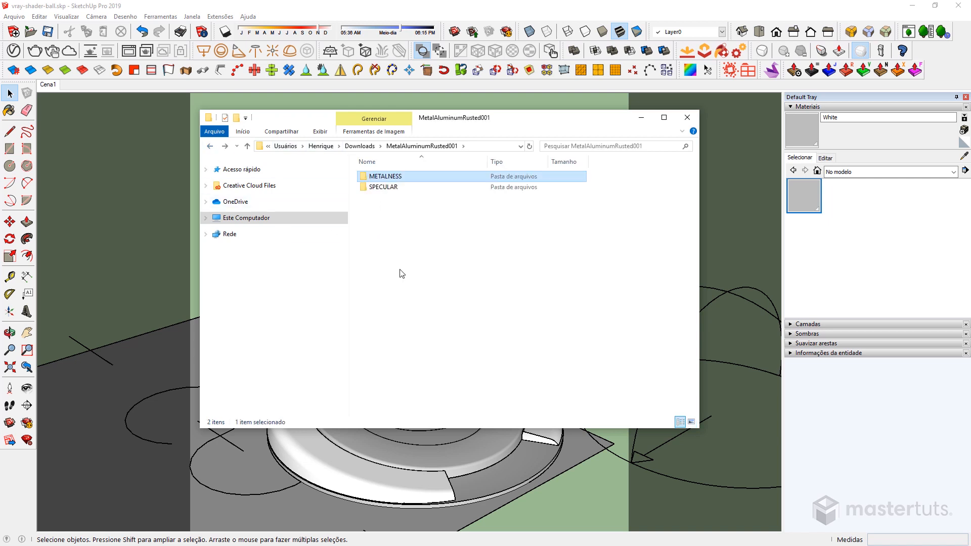
pyautogui.moveTo(513, 118); pyautogui.dragTo(824, 124)
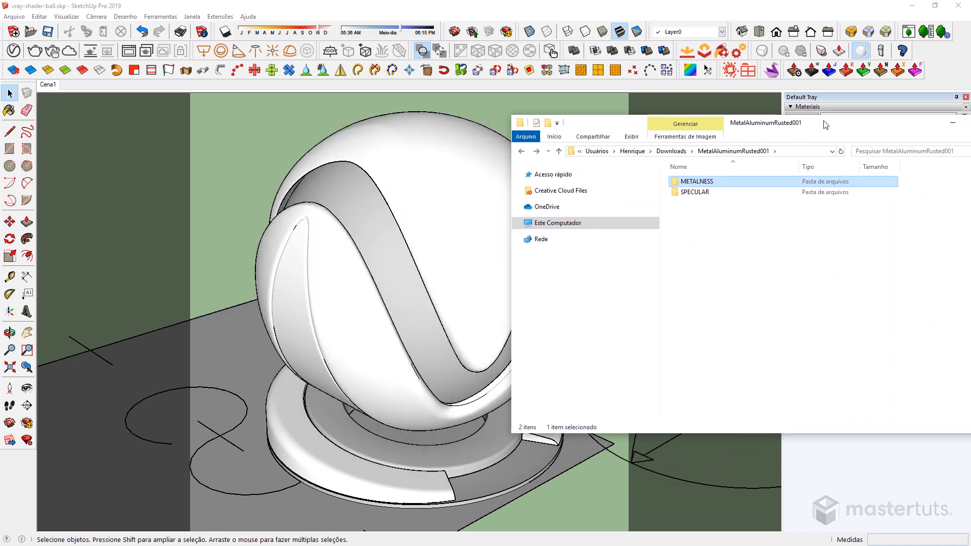
pyautogui.doubleClick(696, 192)
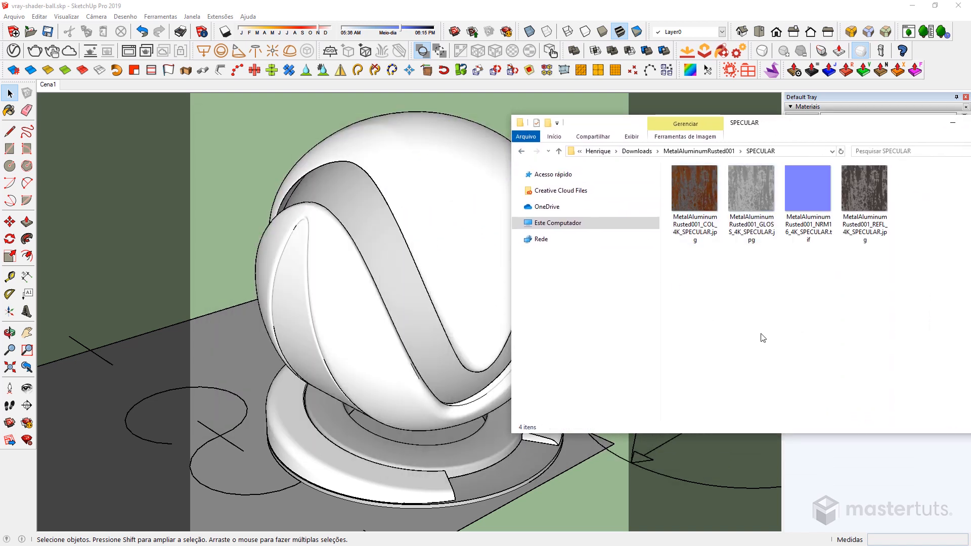
# Switch back to SketchUp and create a new Generic material in the V-Ray Asset Editor.
pyautogui.hotkey('alt', 'Tab')
pyautogui.click(14, 50)
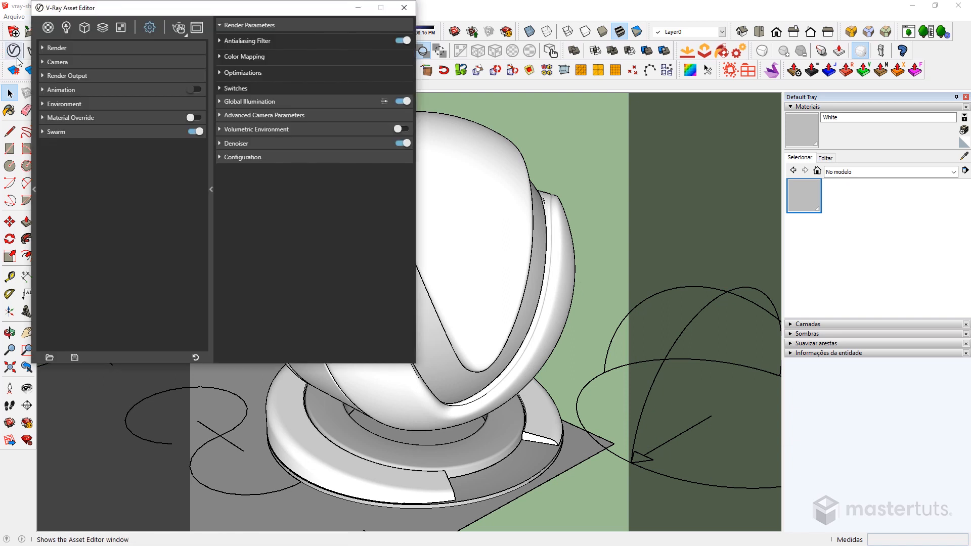
pyautogui.moveTo(124, 9); pyautogui.dragTo(145, 145)
pyautogui.rightClick(69, 166)
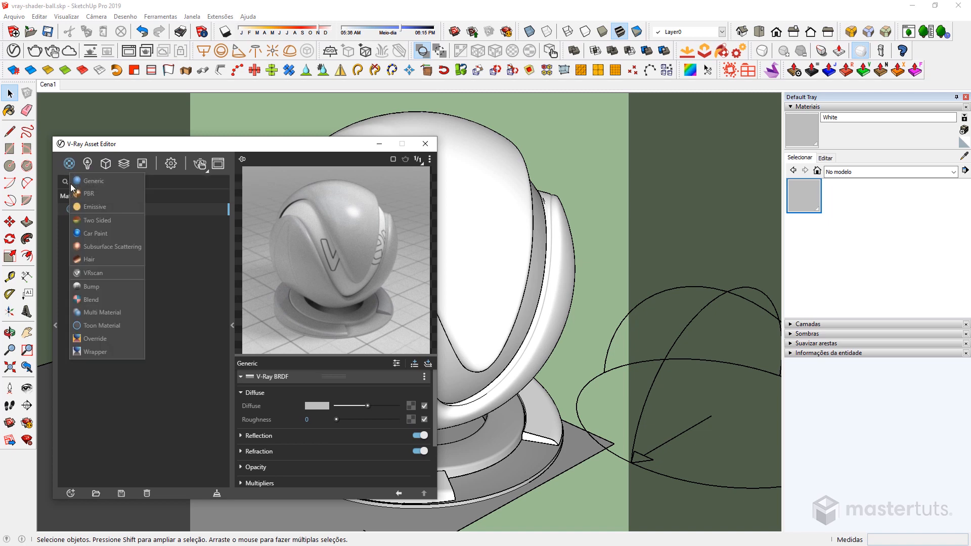
pyautogui.click(96, 182)
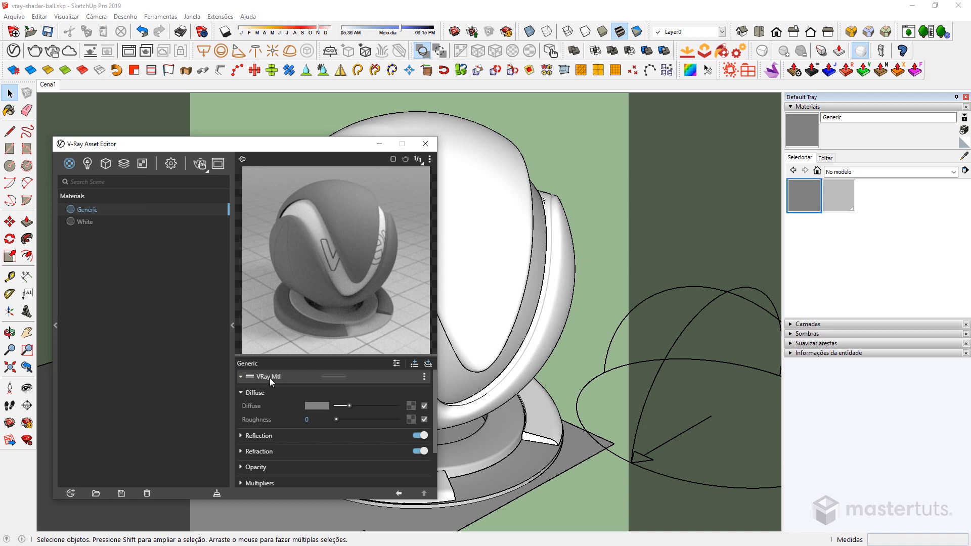
# Rename the new Generic material as Workflow Specular-Glossiness.
pyautogui.doubleClick(95, 209)
pyautogui.write('Workflow Specular-Glossiness')
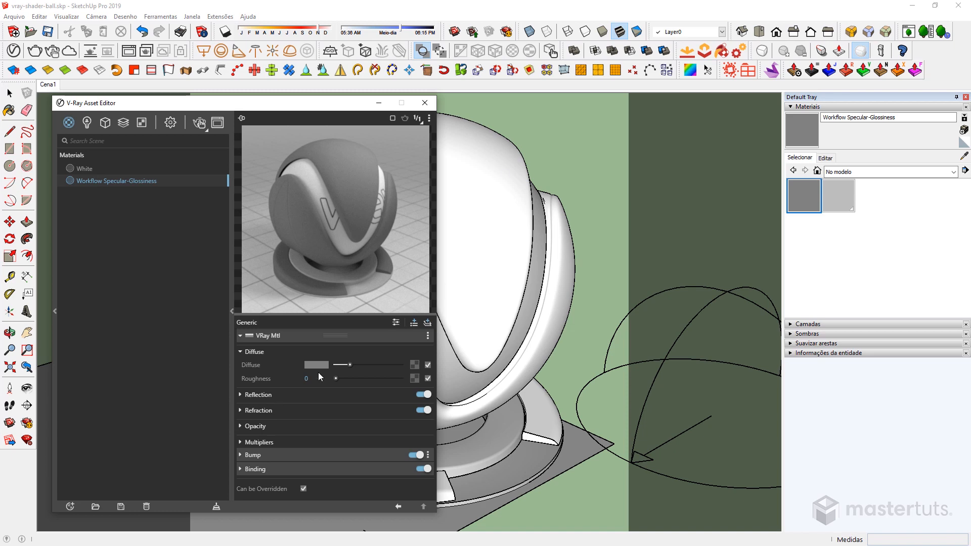
# Set the material's Diffuse color to black and disable Fresnel in its Reflection settings.
pyautogui.moveTo(349, 365); pyautogui.dragTo(301, 363)
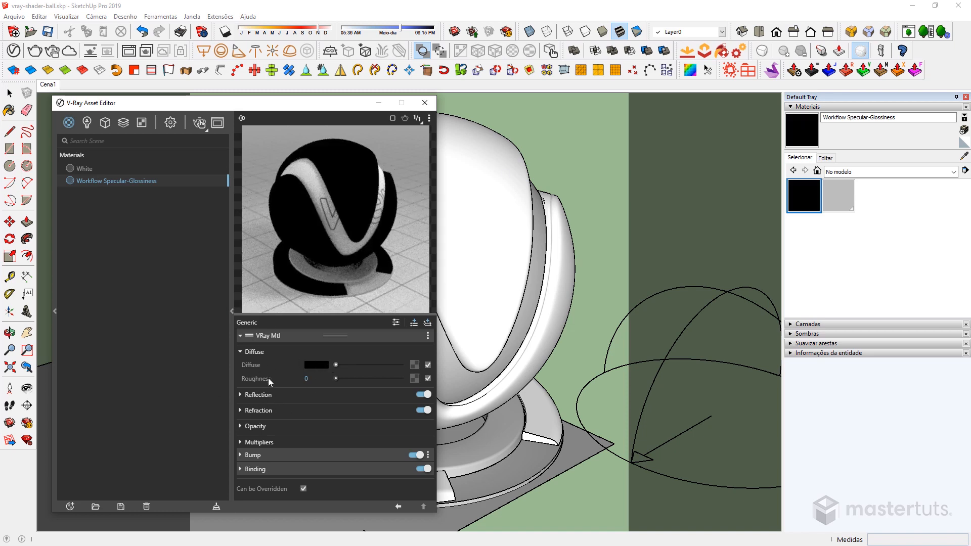
pyautogui.click(239, 395)
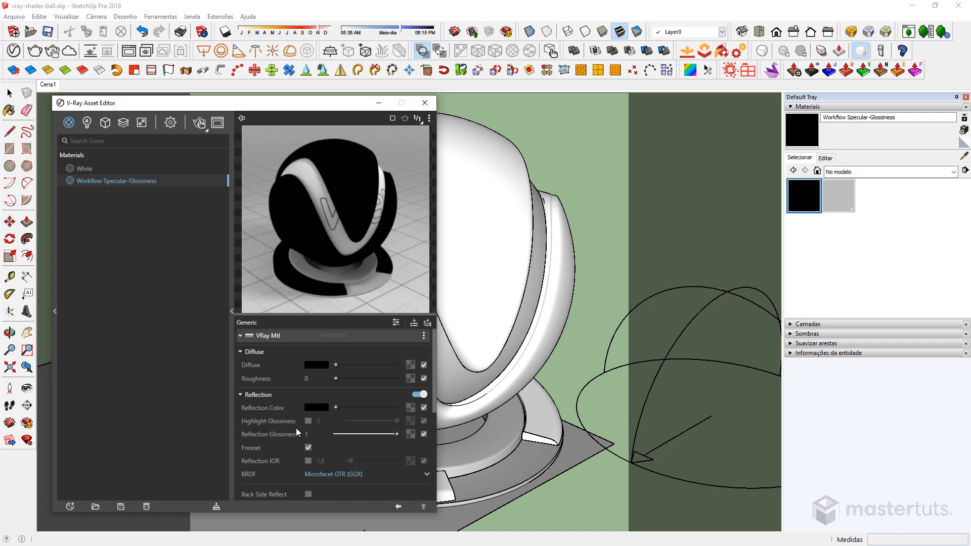
pyautogui.click(309, 447)
# Assign a Falloff map to the material's Reflection Color.
pyautogui.click(410, 408)
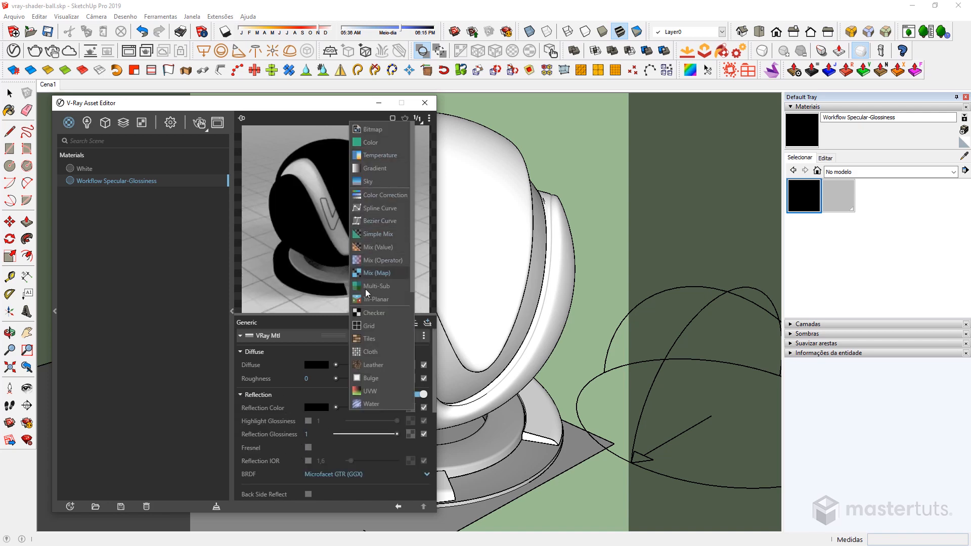
pyautogui.scroll(-3, 380, 354)
pyautogui.click(380, 386)
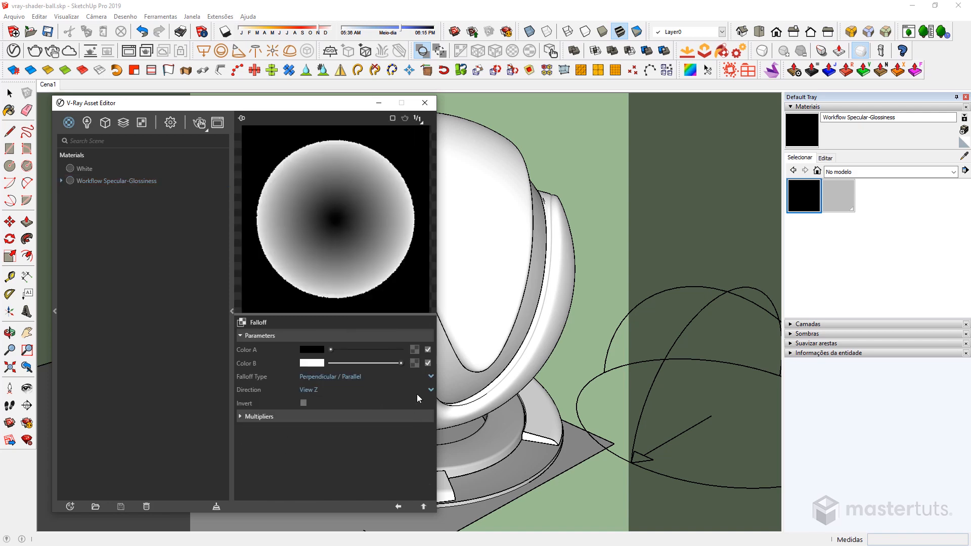
# Set Color A of the Falloff map to a golden orange and return to the material's settings.
pyautogui.click(320, 349)
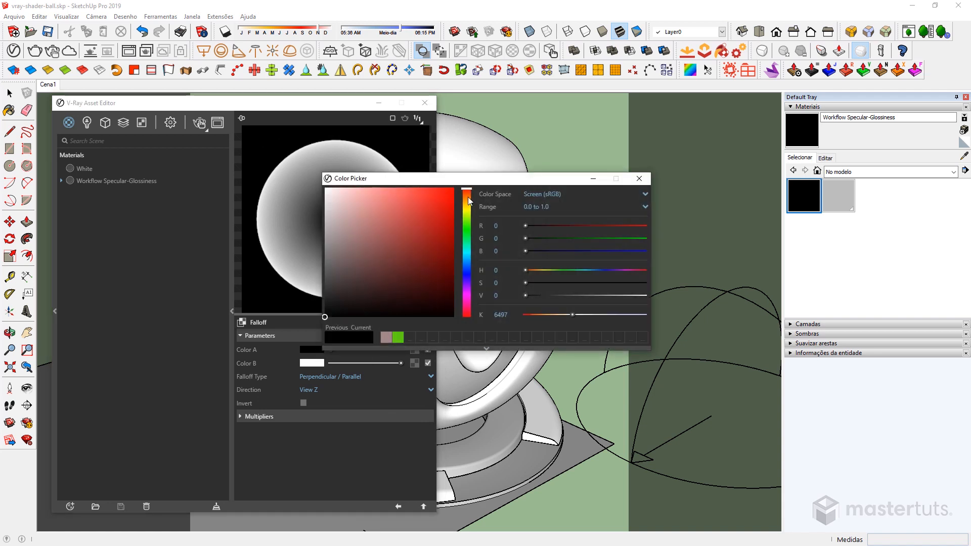
pyautogui.click(466, 199)
pyautogui.moveTo(468, 198); pyautogui.dragTo(412, 193)
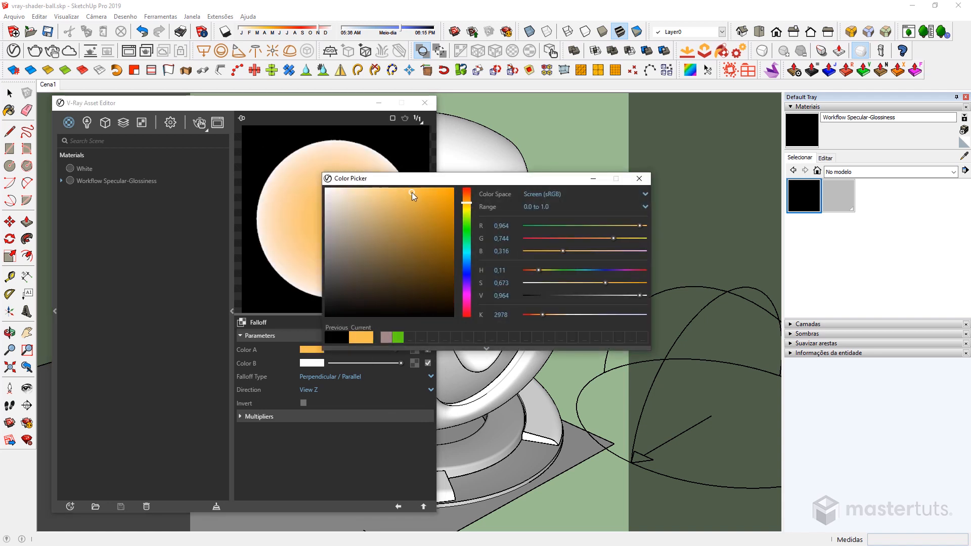
pyautogui.click(411, 200)
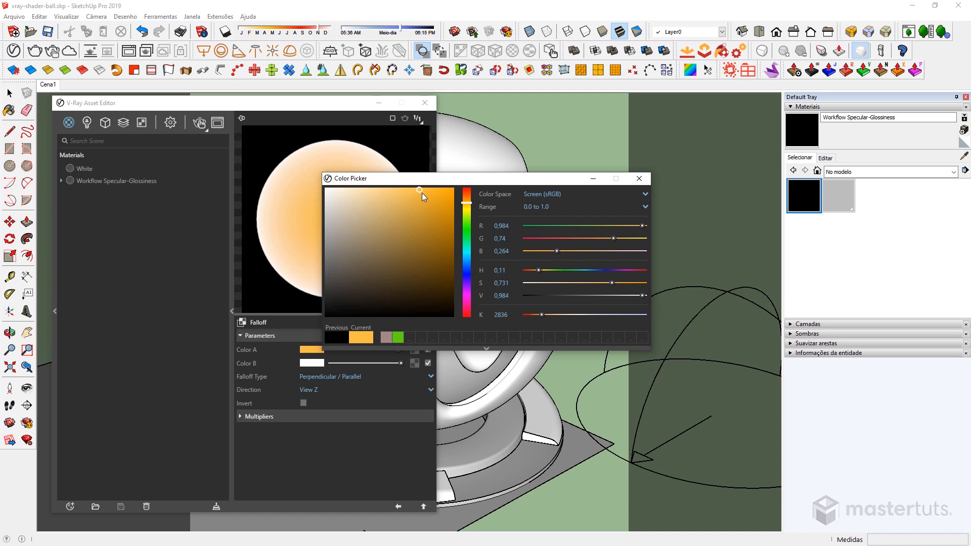
pyautogui.click(639, 178)
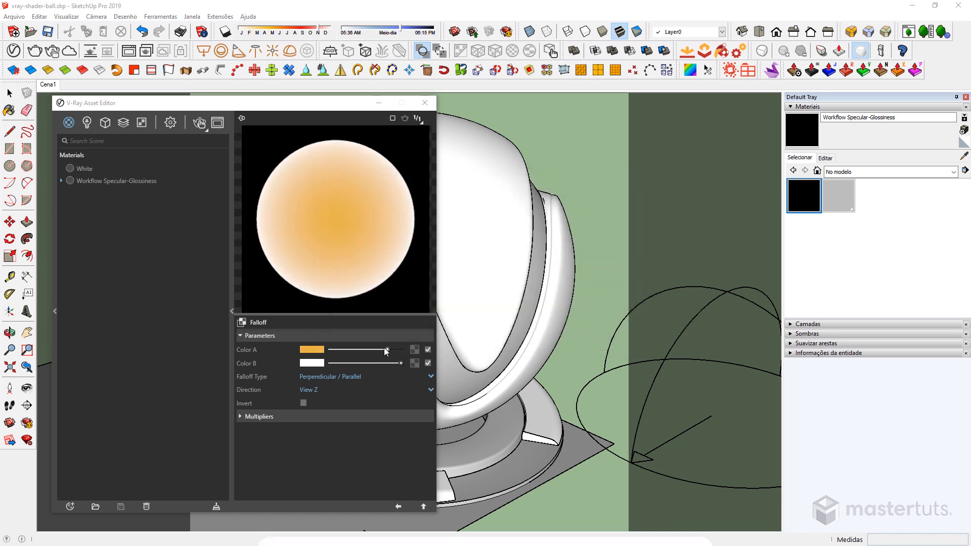
pyautogui.click(334, 506)
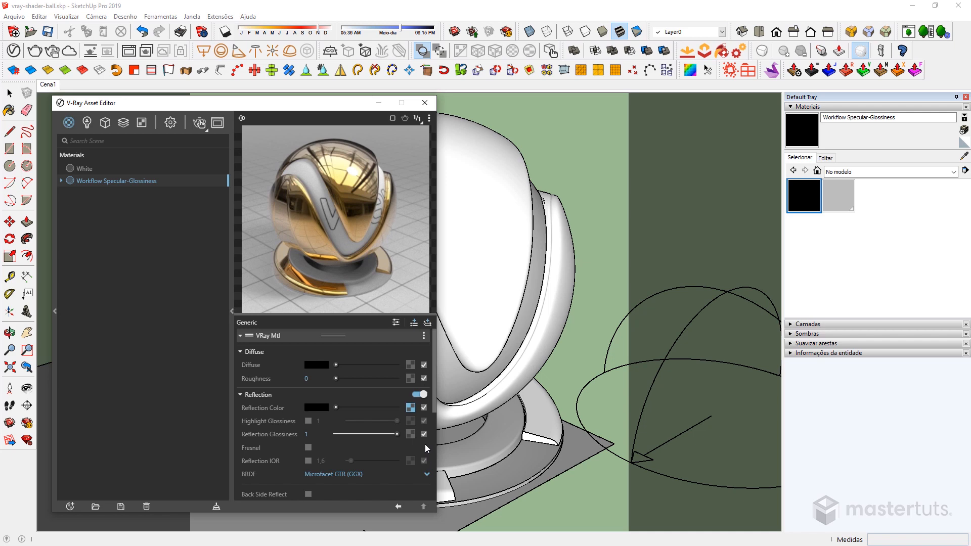
# Clear the Falloff map from Reflection Color and assign MetalAluminumRusted001_COL_4K_SPECULAR.jpg from the SPECULAR folder to the Diffuse texture slot.
pyautogui.rightClick(410, 408)
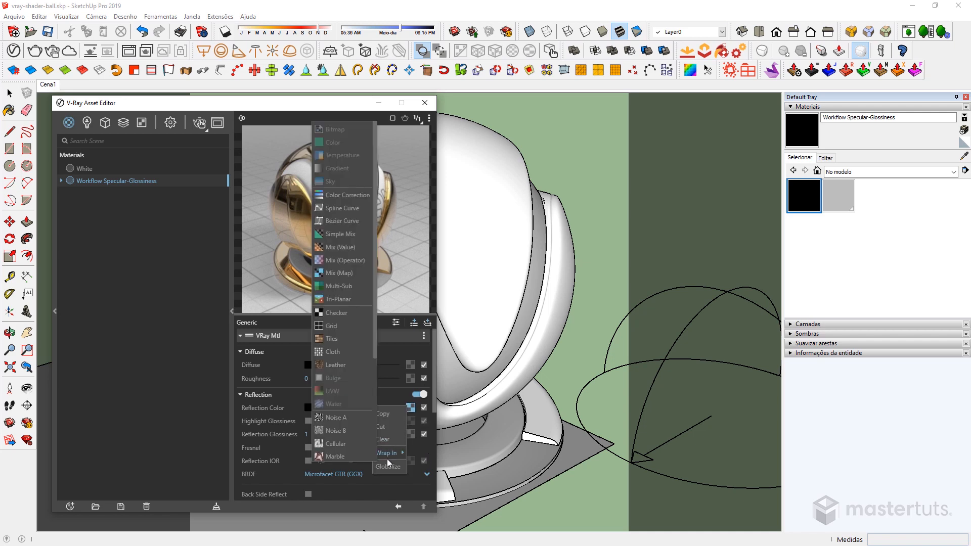
pyautogui.click(390, 439)
pyautogui.hotkey('alt', 'Tab')
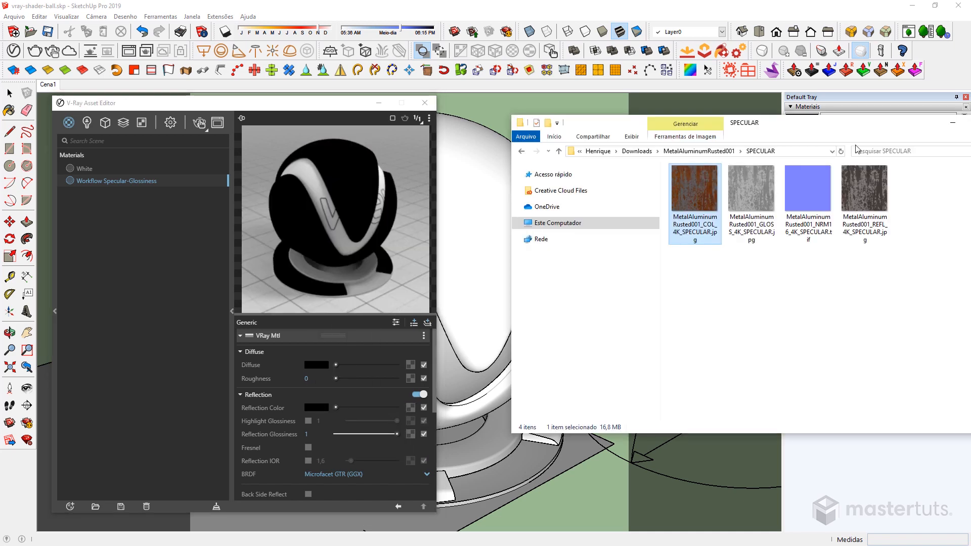
pyautogui.moveTo(681, 215); pyautogui.dragTo(410, 364)
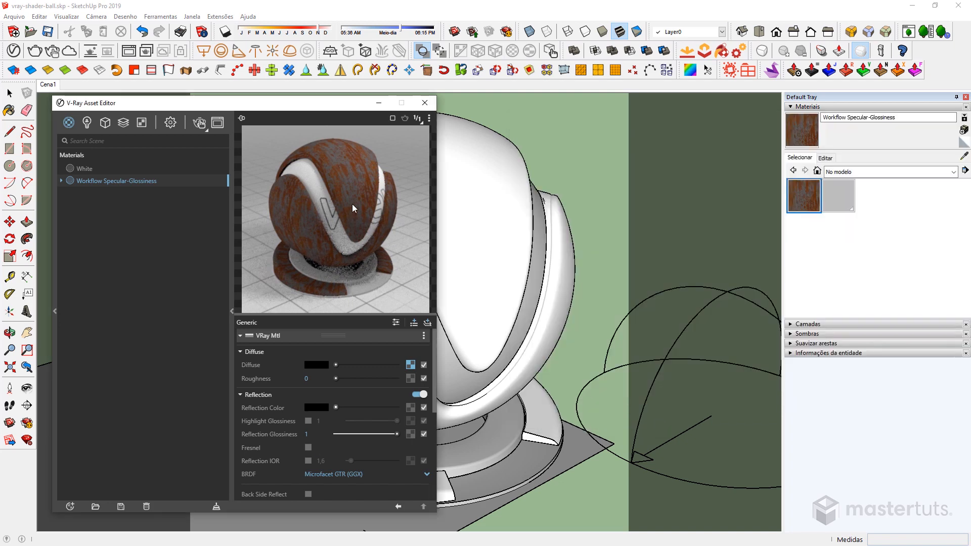
# Apply the Workflow Specular-Glossiness material to the shader ball and set its Reflection Color to white.
pyautogui.click(803, 134)
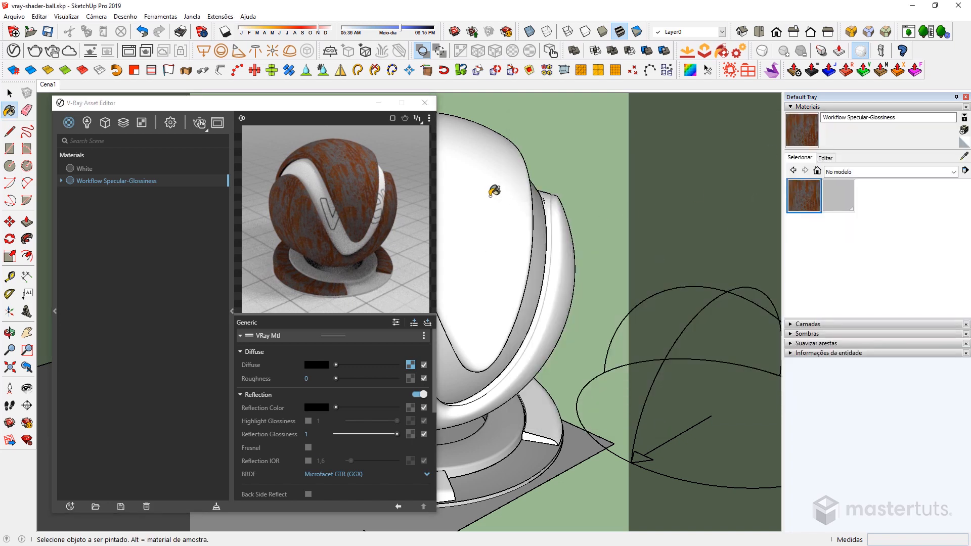
pyautogui.click(571, 259)
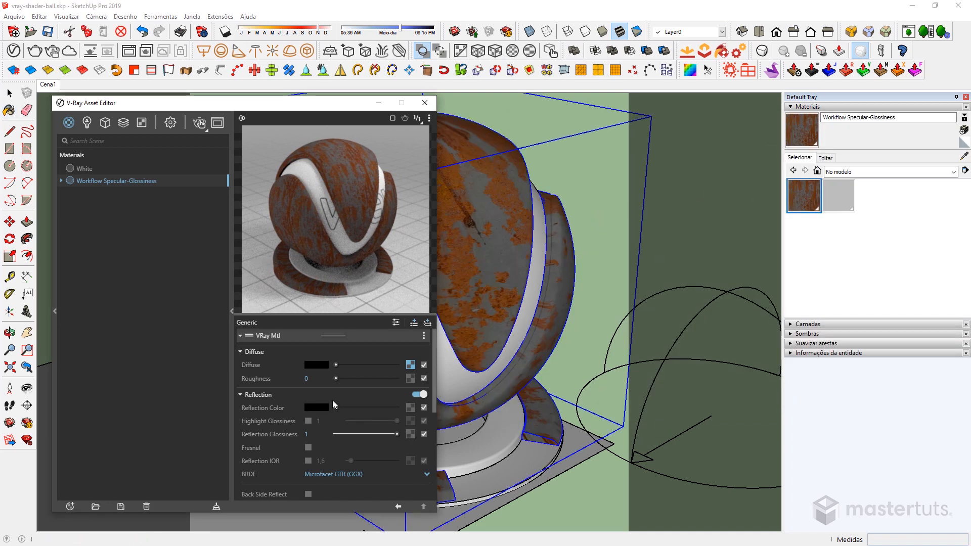
pyautogui.moveTo(335, 408); pyautogui.dragTo(397, 408)
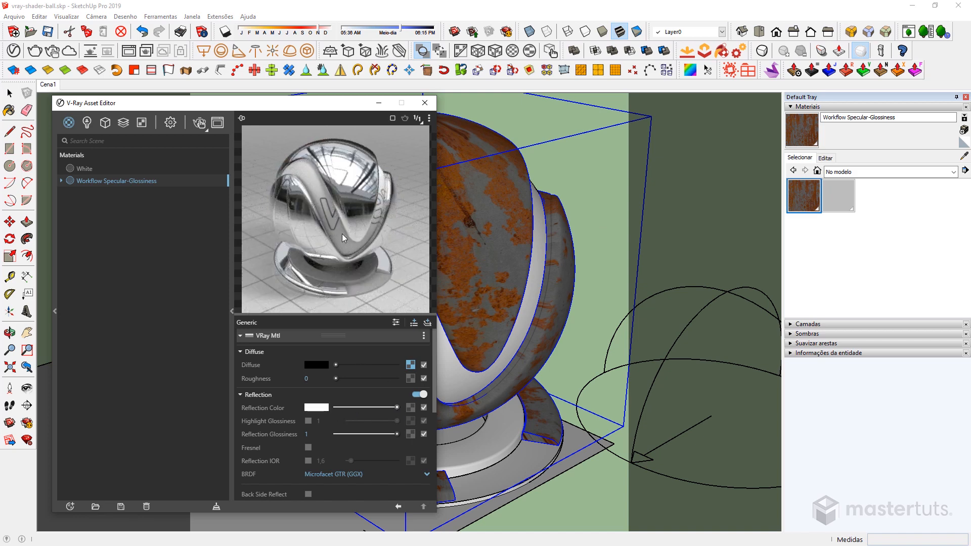
# Start an interactive V-Ray render of a close-up of the shader ball.
pyautogui.scroll(5, 462, 219)
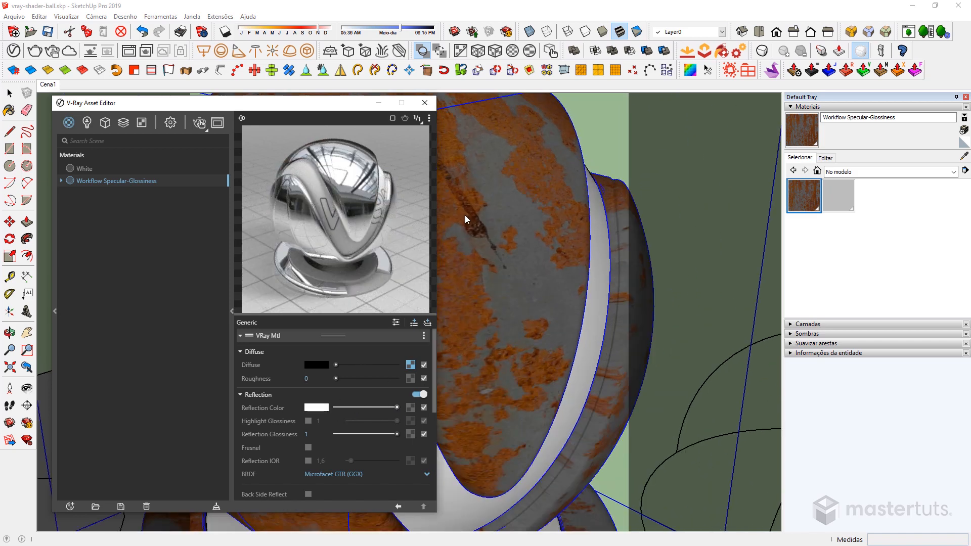
pyautogui.moveTo(471, 216); pyautogui.dragTo(533, 219, button='middle')
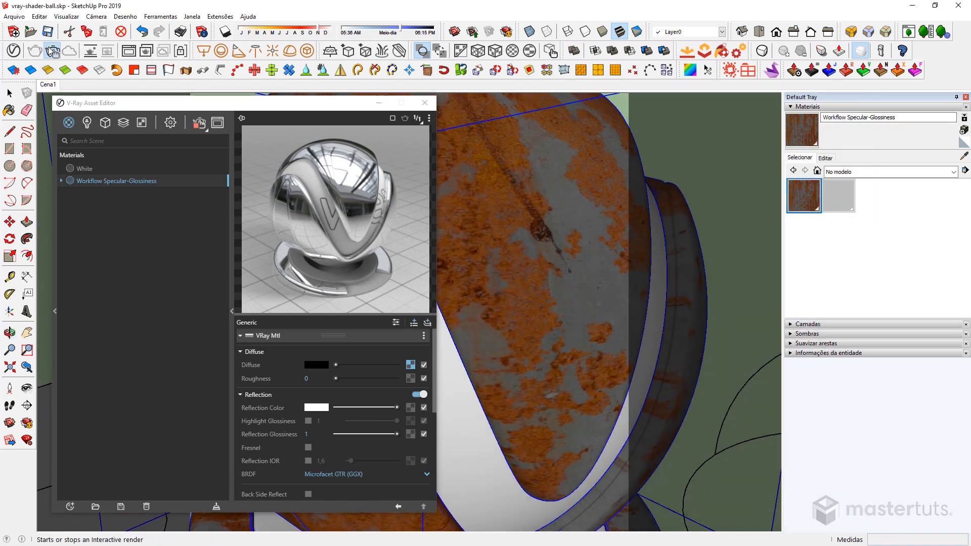
pyautogui.click(53, 51)
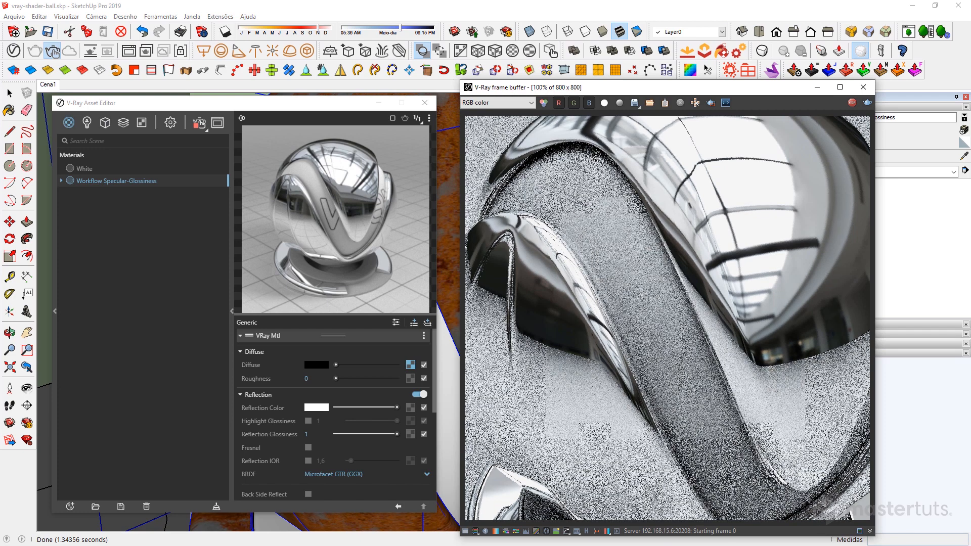
# Assign MetalAluminumRusted001_REFL_4K_SPECULAR.jpg from the SPECULAR folder to the Reflection Color texture slot.
pyautogui.hotkey('alt', 'Tab')
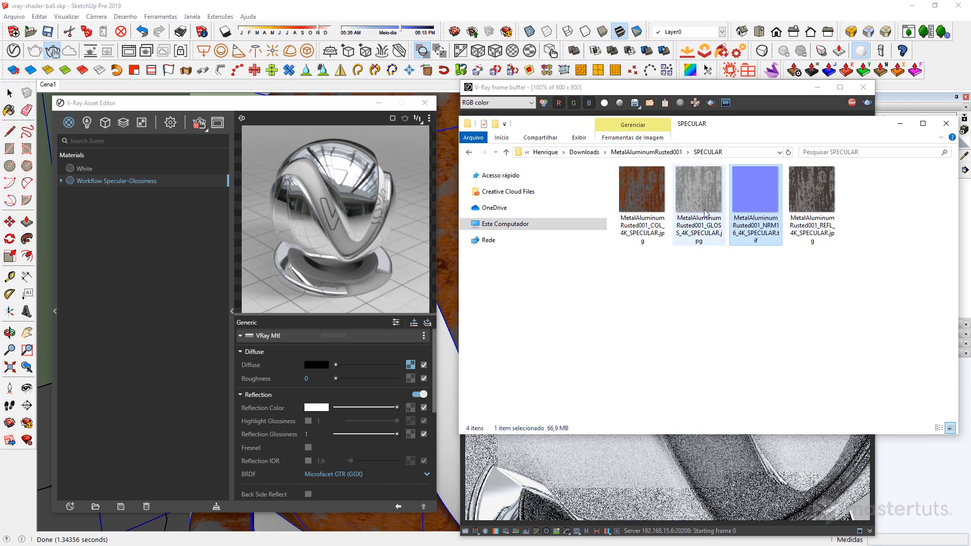
pyautogui.click(819, 203)
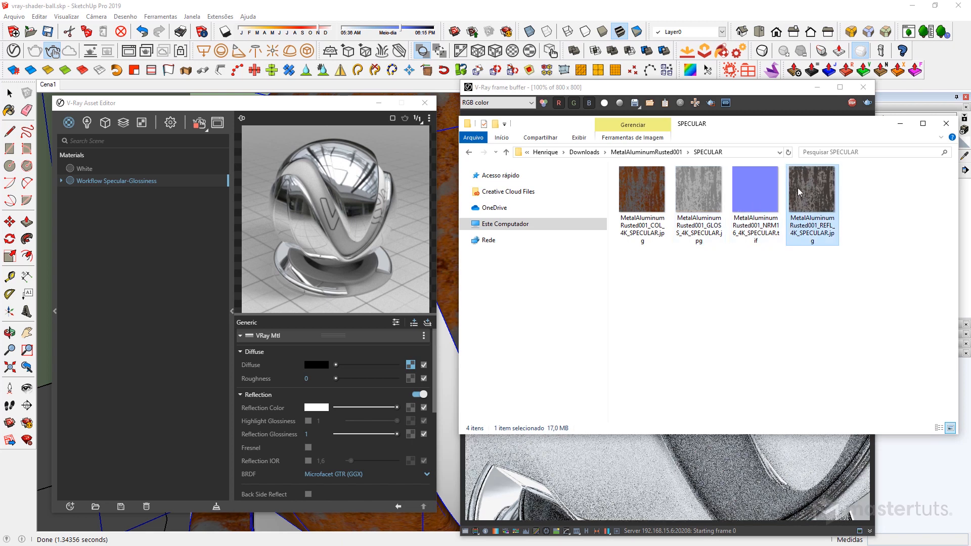
pyautogui.moveTo(820, 195); pyautogui.dragTo(410, 411)
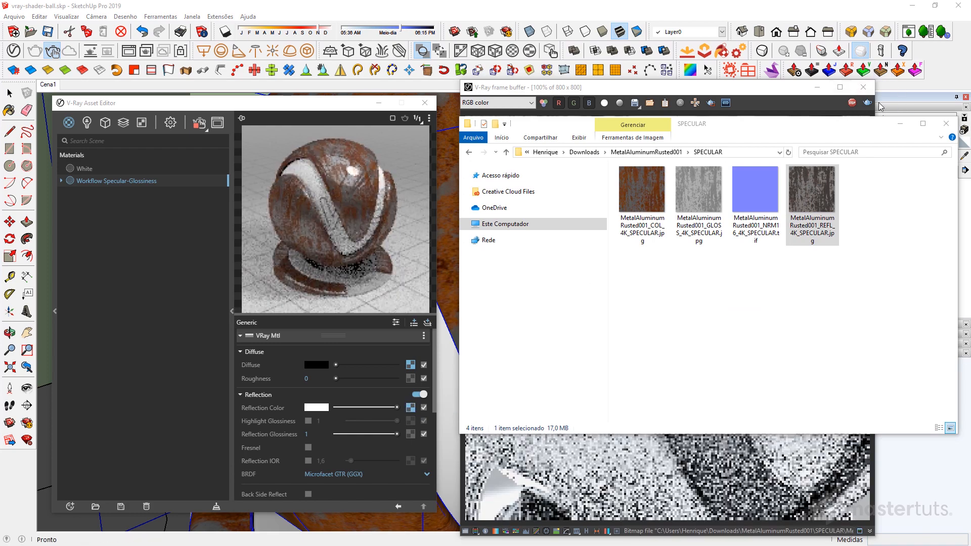
pyautogui.click(901, 128)
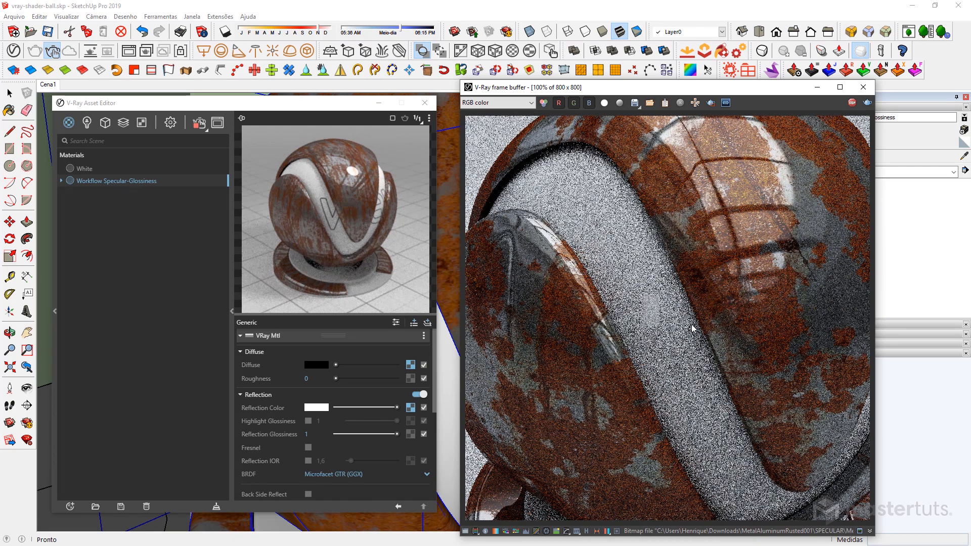
# Set the Reflection Color bitmap's Color Space to Rendering Space (Linear) and return to the material's settings.
pyautogui.click(410, 408)
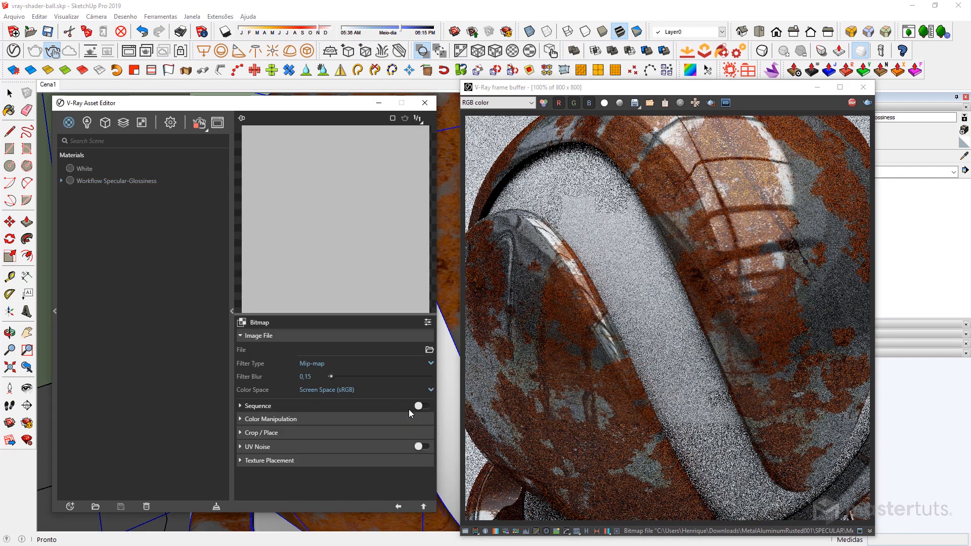
pyautogui.click(338, 391)
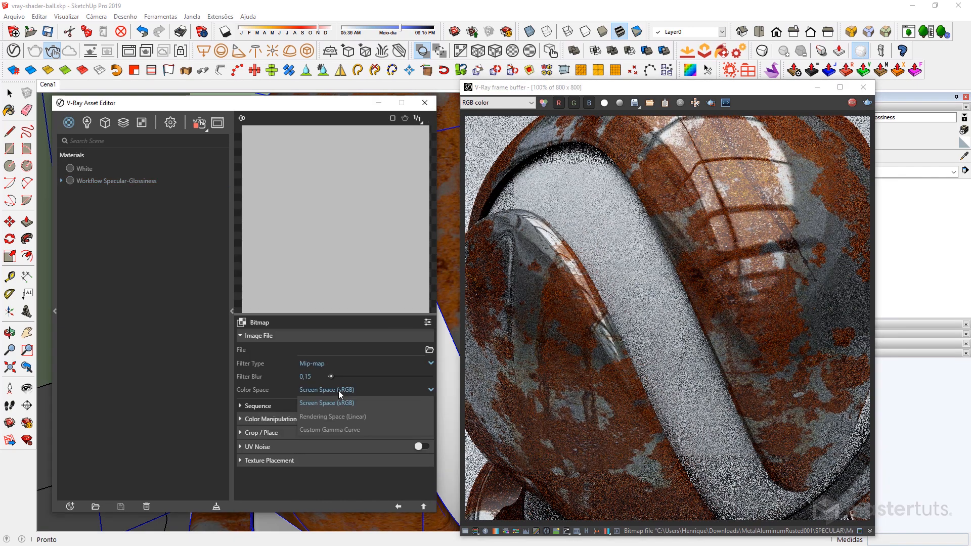
pyautogui.click(332, 417)
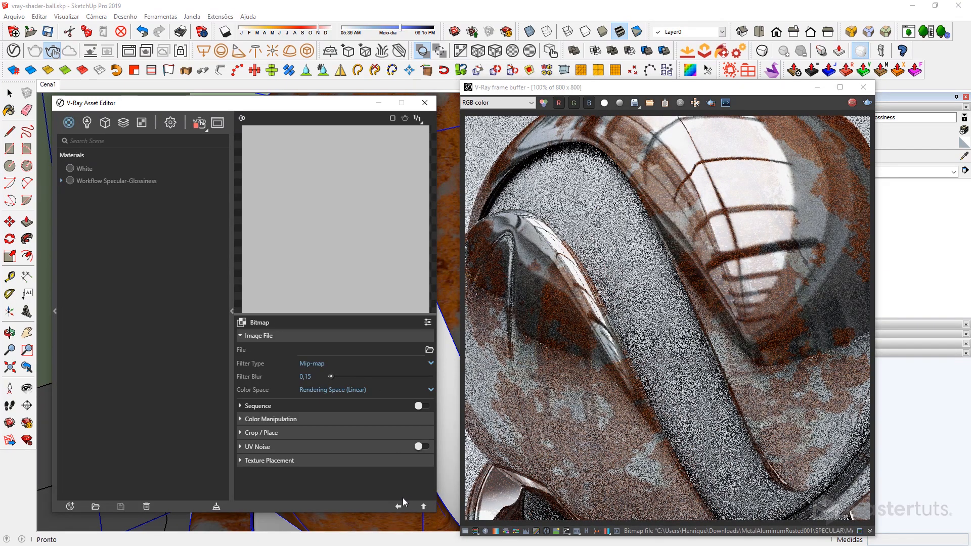
pyautogui.click(423, 506)
# Assign MetalAluminumRusted001_GLOSS_4K_SPECULAR.jpg from the SPECULAR folder to the Reflection Glossiness texture slot.
pyautogui.hotkey('alt', 'Tab')
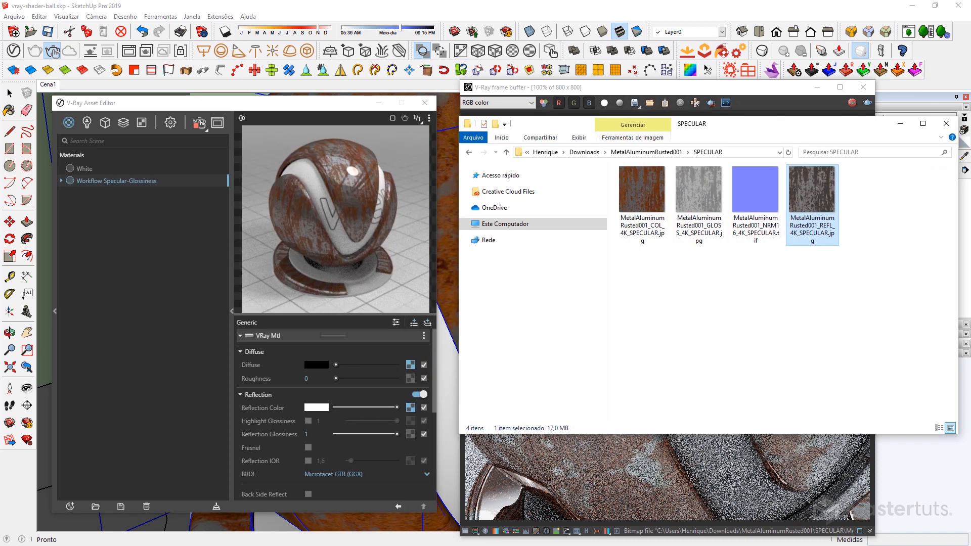
pyautogui.click(706, 216)
pyautogui.moveTo(706, 216); pyautogui.dragTo(411, 436)
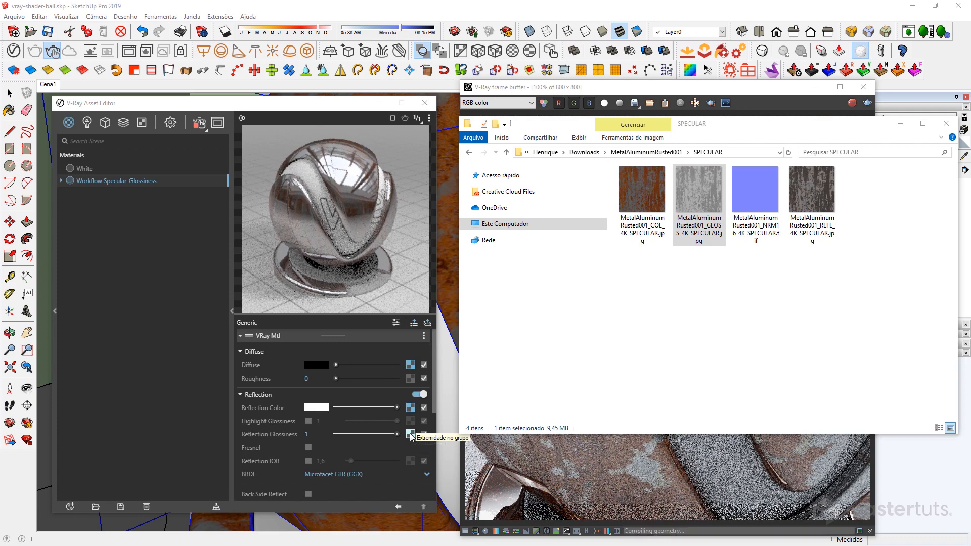
# Set the Reflection Glossiness bitmap's Color Space to Rendering Space (Linear) and return to the material's settings.
pyautogui.click(410, 434)
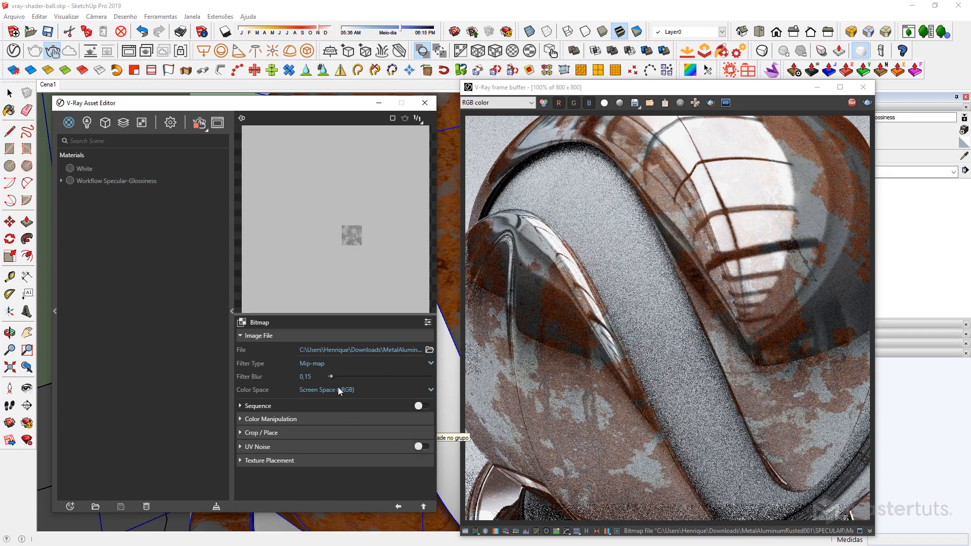
pyautogui.click(337, 389)
pyautogui.click(358, 415)
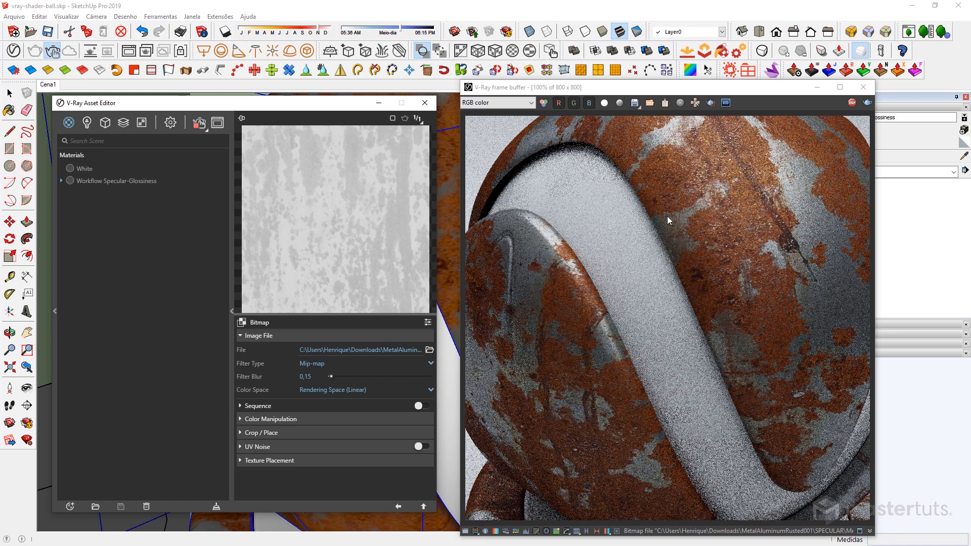
pyautogui.click(398, 507)
# Set the material's Bump mode to Normal Map and assign MetalAluminumRusted001_NRM16_4K_SPECULAR.tif to its texture slot.
pyautogui.scroll(-3, 352, 412)
pyautogui.scroll(-3, 302, 466)
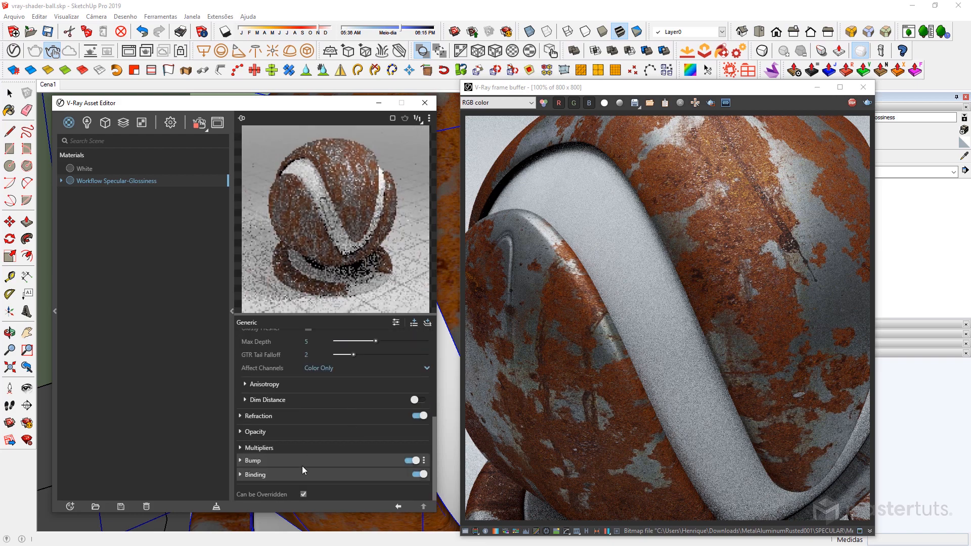
pyautogui.click(302, 459)
pyautogui.scroll(-1, 393, 459)
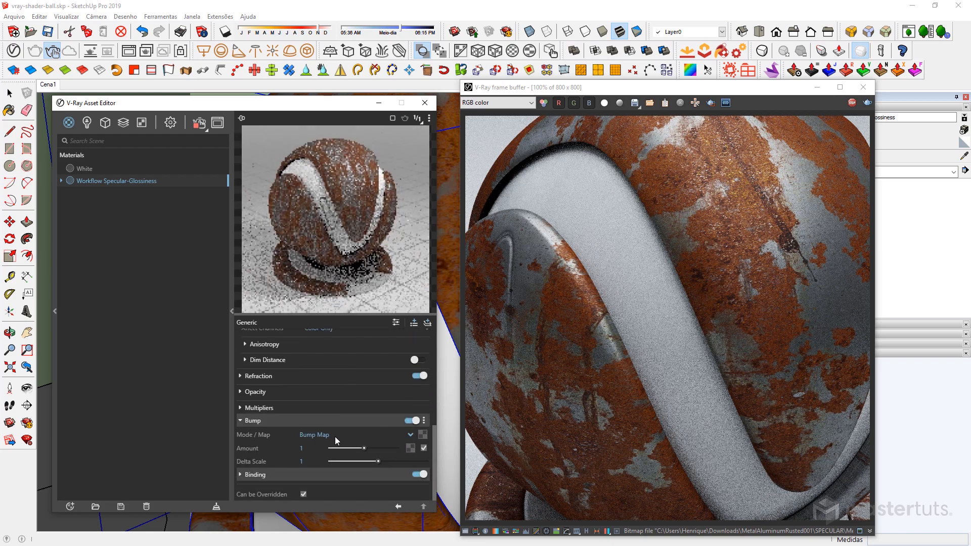
pyautogui.click(380, 436)
pyautogui.click(312, 460)
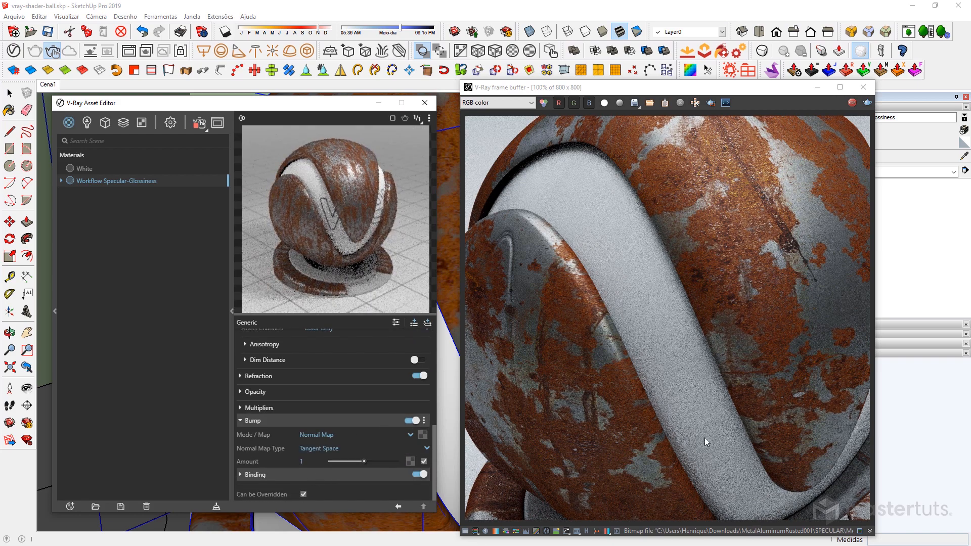
pyautogui.hotkey('alt', 'Tab')
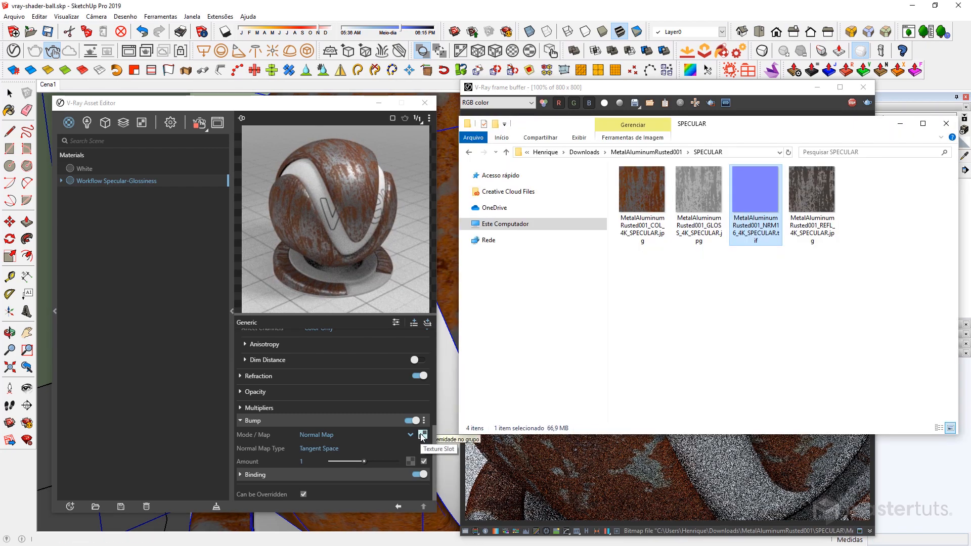
# Set the normal map bitmap's Color Space to Rendering Space (Linear) and its Filter Type to No Filter.
pyautogui.click(424, 435)
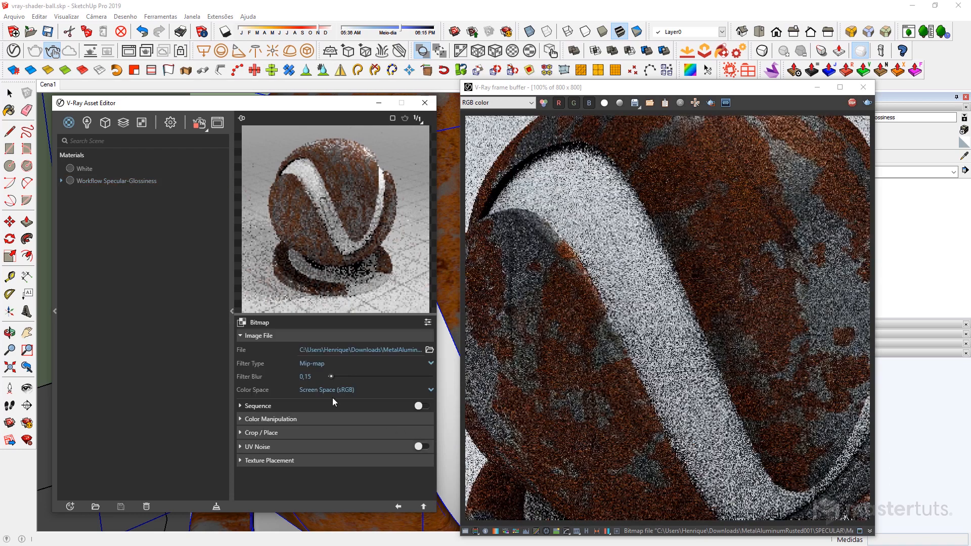
pyautogui.click(320, 390)
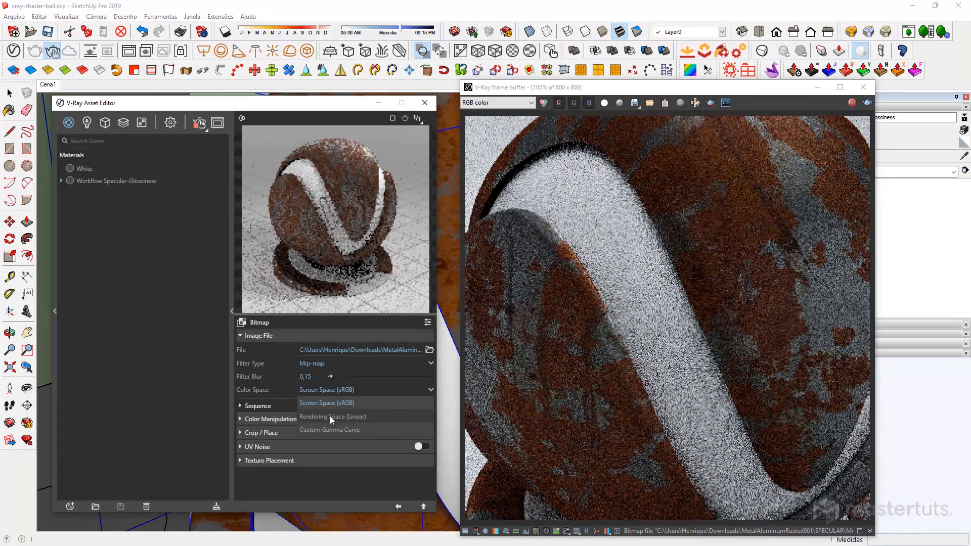
pyautogui.click(329, 416)
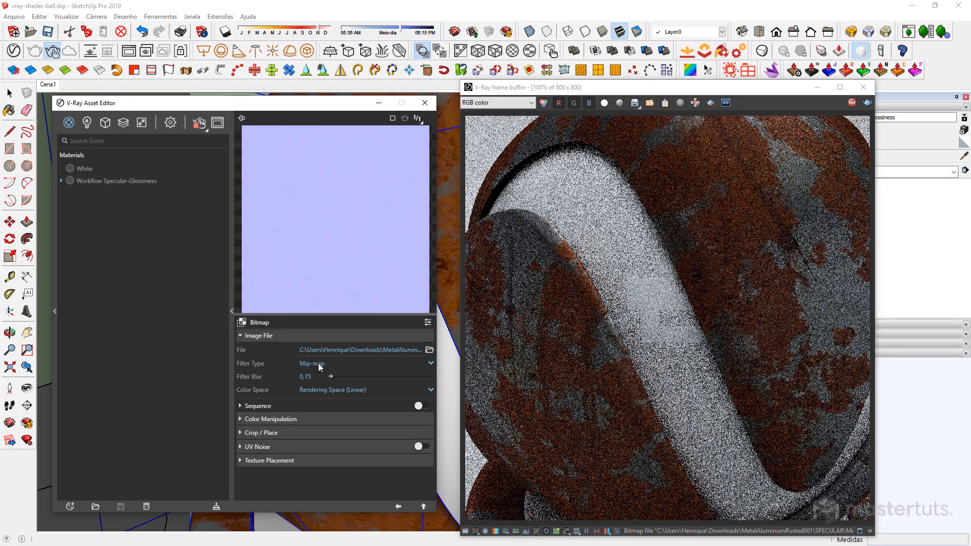
pyautogui.click(320, 364)
pyautogui.click(317, 378)
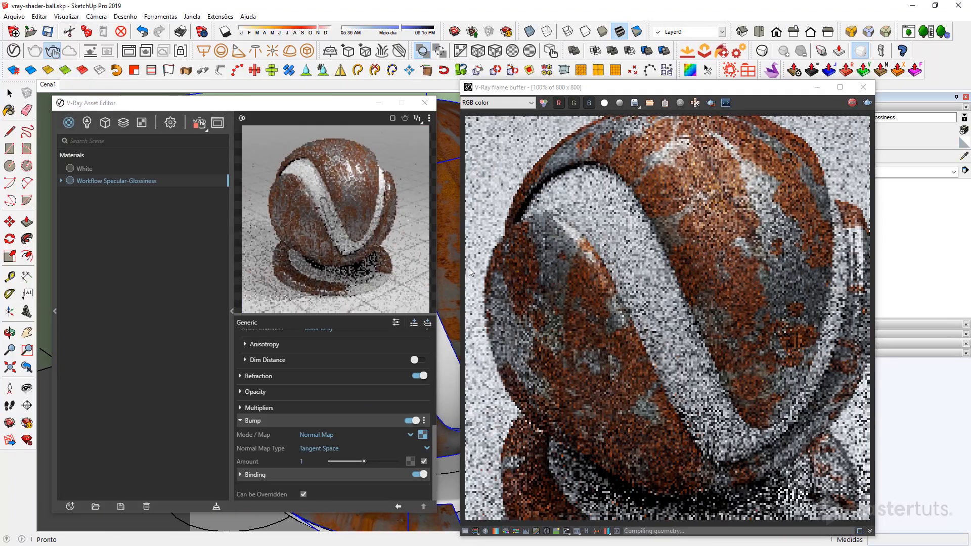
# Render the entire shader ball with the finished material as a final, non-interactive V-Ray image.
pyautogui.scroll(-2, 890, 132)
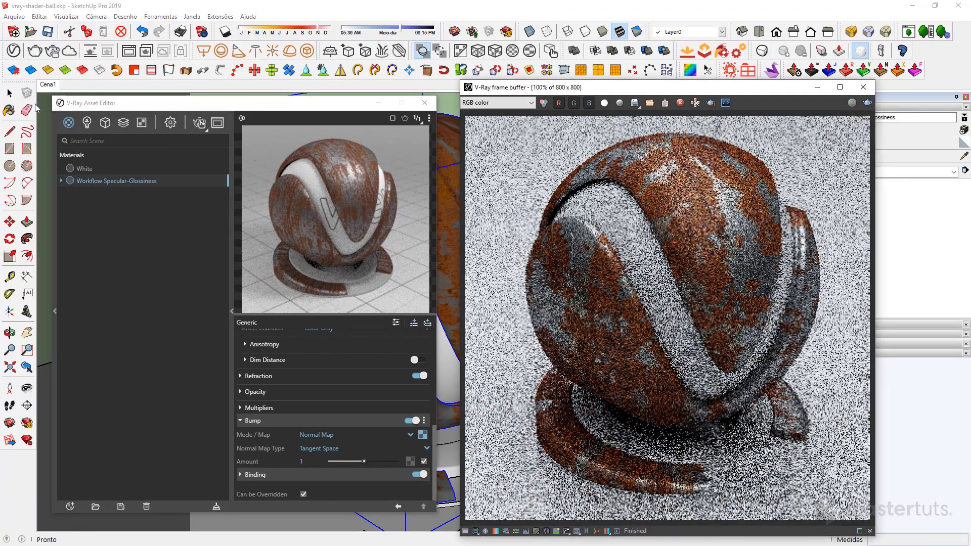
pyautogui.click(35, 51)
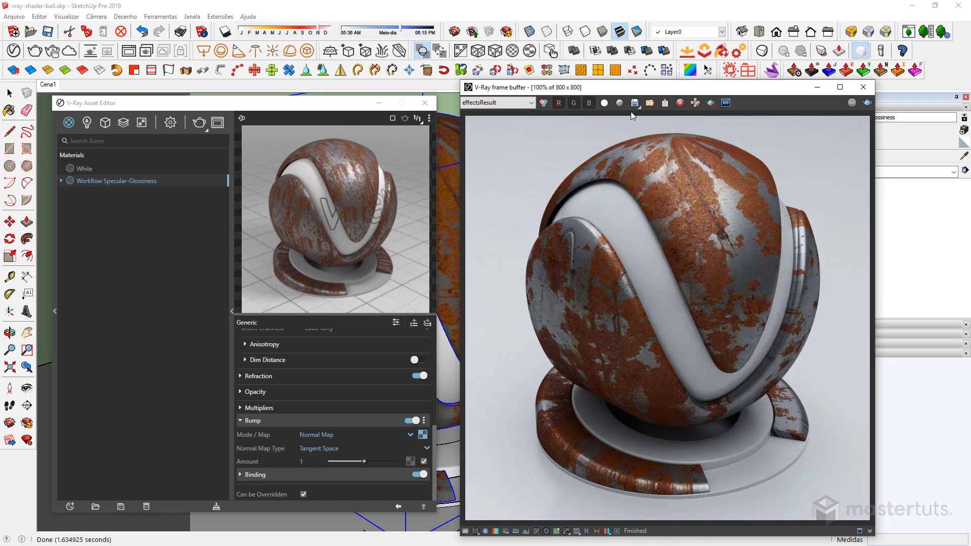
# Save the finished specular-glossiness render to the frame buffer's history and close the frame buffer.
pyautogui.click(586, 531)
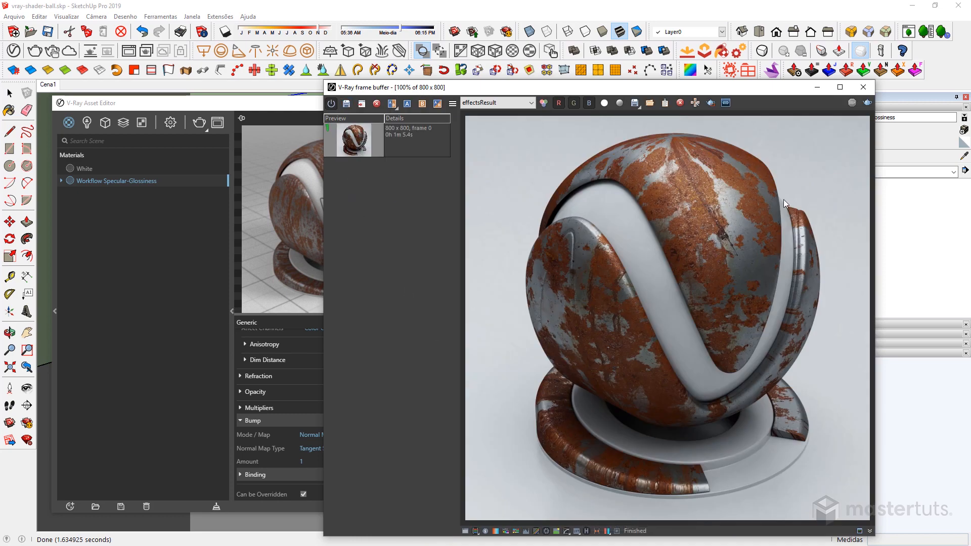
pyautogui.click(863, 88)
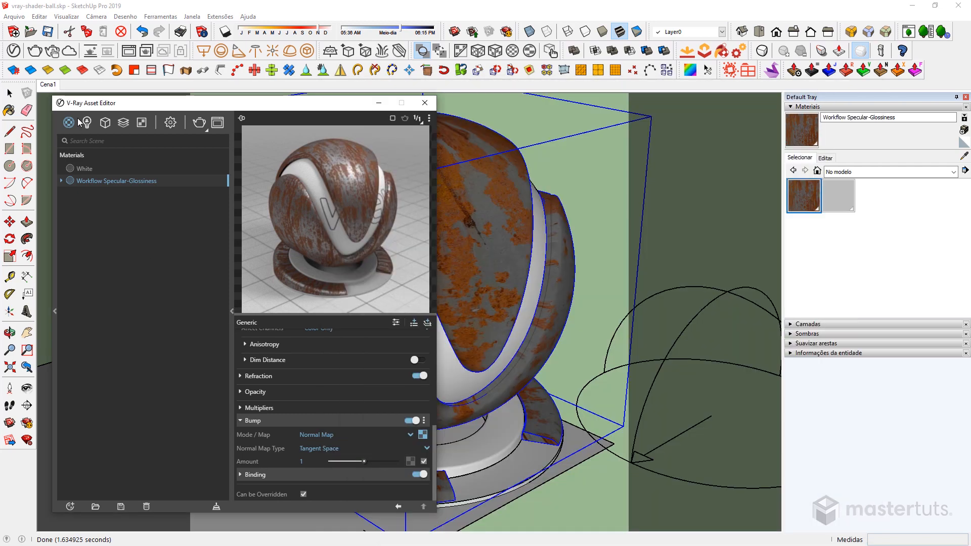
# Create a new V-Ray PBR material and rename it "Workflow Metallic-Roughness".
pyautogui.click(71, 124)
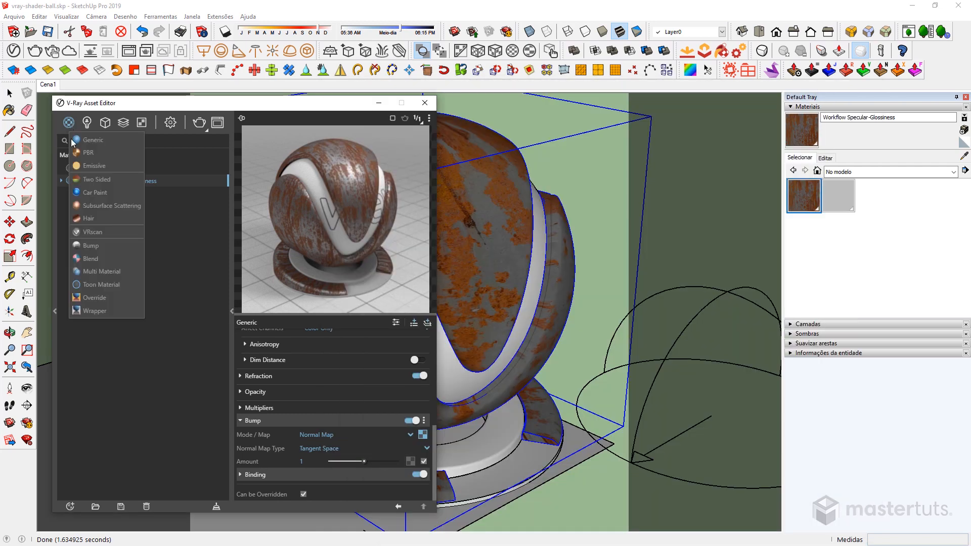
pyautogui.click(95, 152)
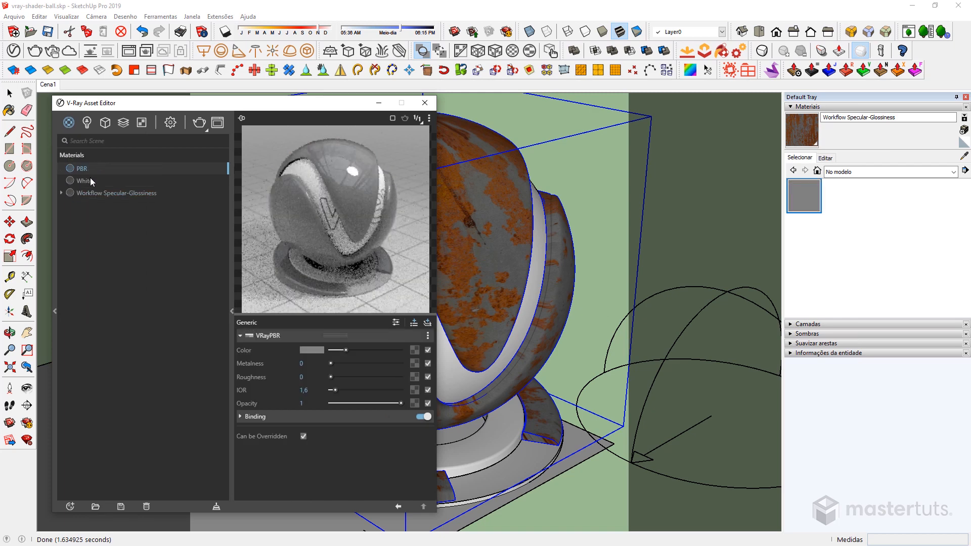
pyautogui.doubleClick(90, 192)
pyautogui.doubleClick(82, 170)
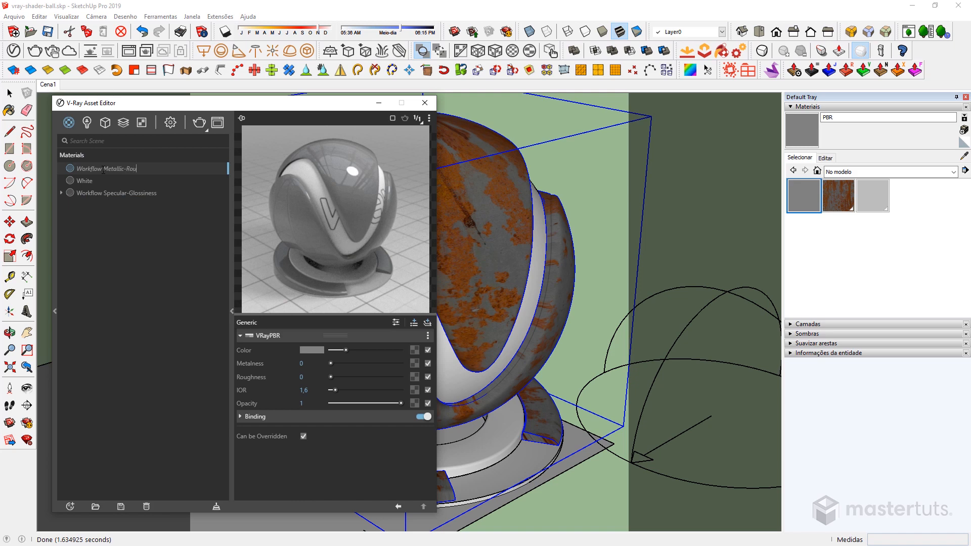
pyautogui.press('BackSpace')
pyautogui.press('BackSpace')
pyautogui.write('hness')
pyautogui.press('Return')
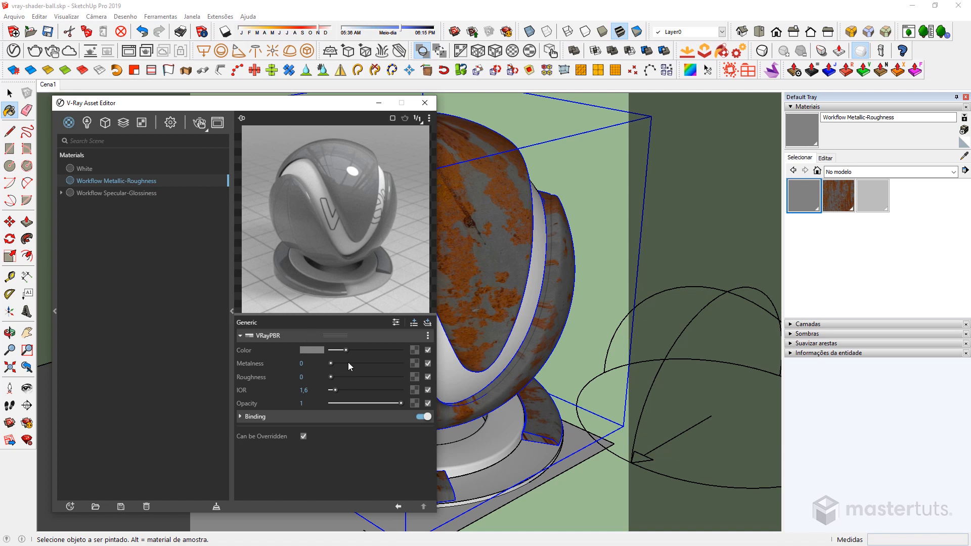
# Apply the Workflow Metallic-Roughness material to the selected shader ball geometry and start an interactive render.
pyautogui.moveTo(271, 360)
pyautogui.click(811, 127)
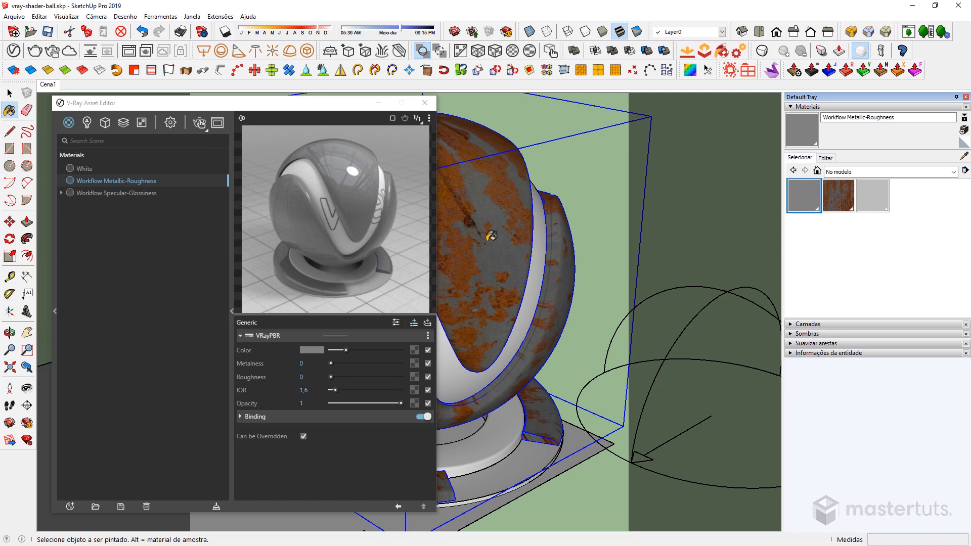
pyautogui.click(489, 236)
pyautogui.click(498, 216)
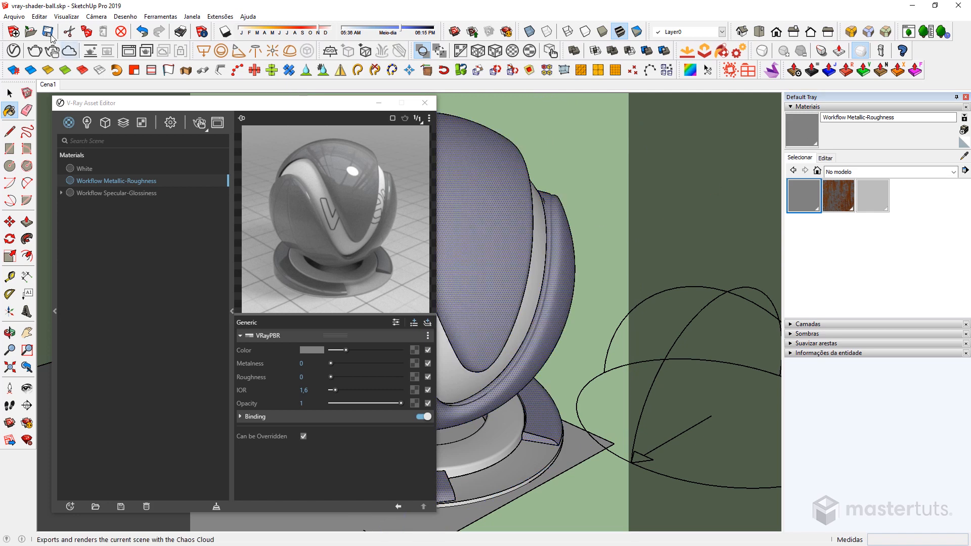
pyautogui.click(52, 51)
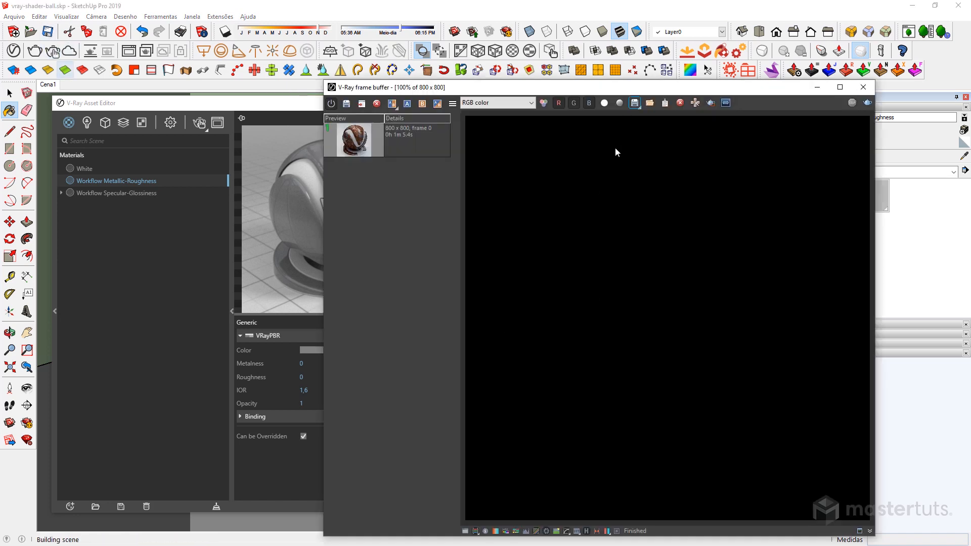
pyautogui.moveTo(637, 91); pyautogui.dragTo(741, 94)
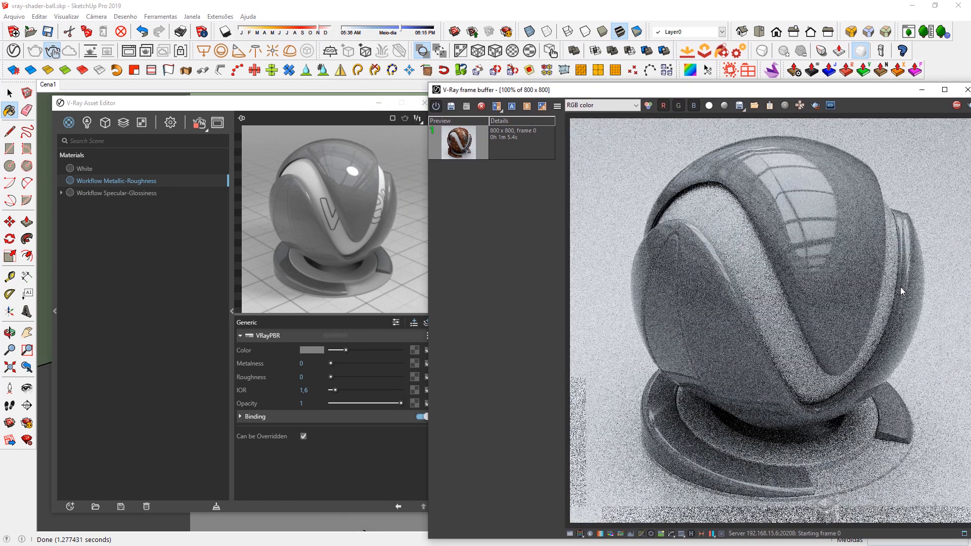
# Assign MetalAluminumRusted001_COL_4K_METALNESS.jpg from the METALNESS folder to the PBR material's Color texture slot.
pyautogui.hotkey('alt', 'Tab')
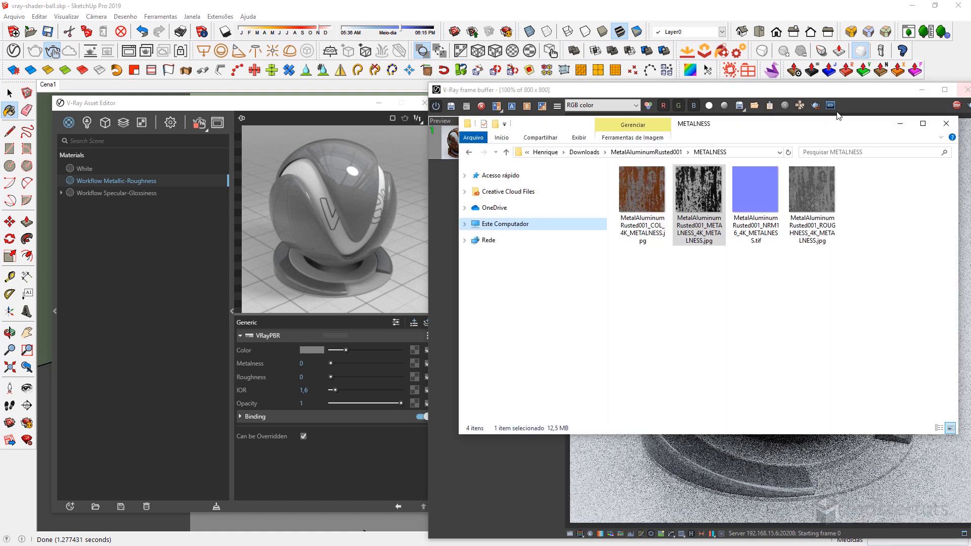
pyautogui.click(645, 202)
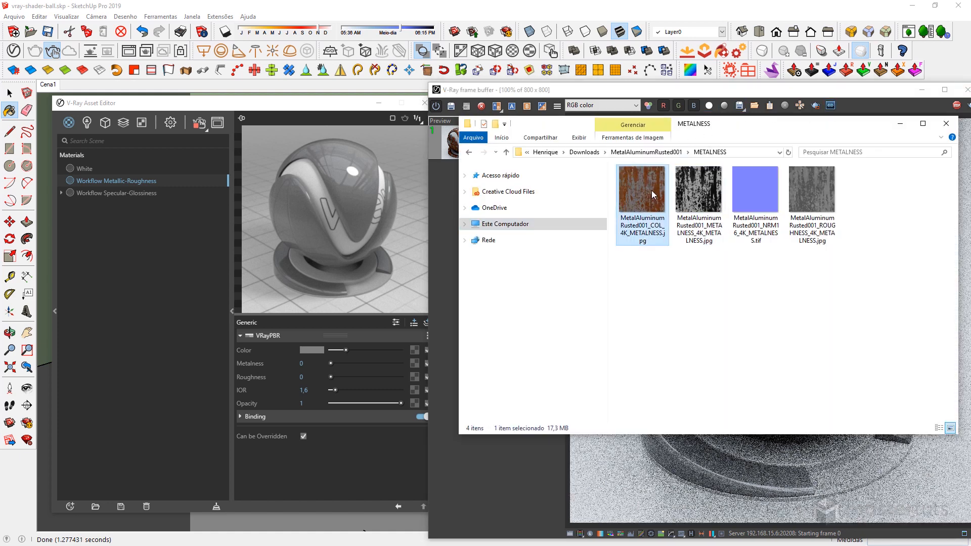
pyautogui.moveTo(651, 191); pyautogui.dragTo(413, 351)
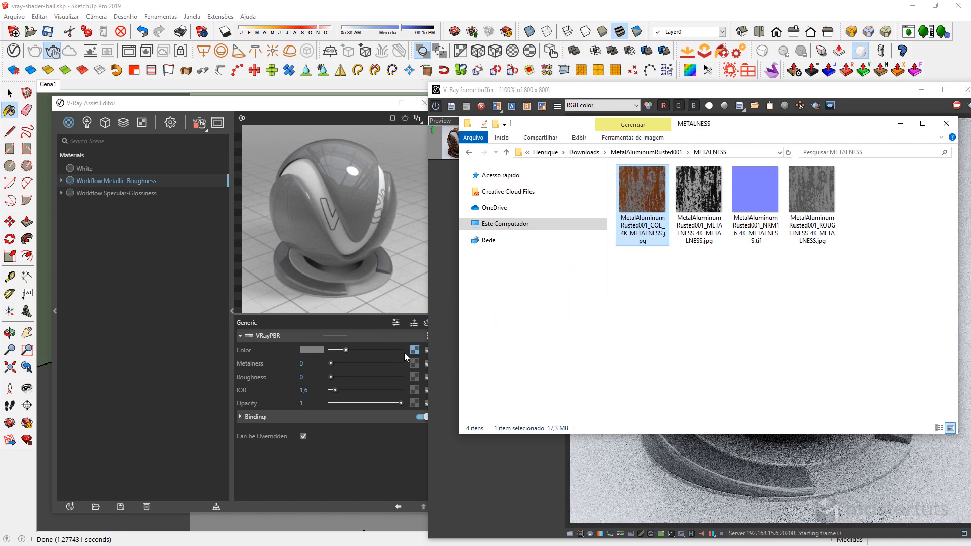
pyautogui.click(903, 125)
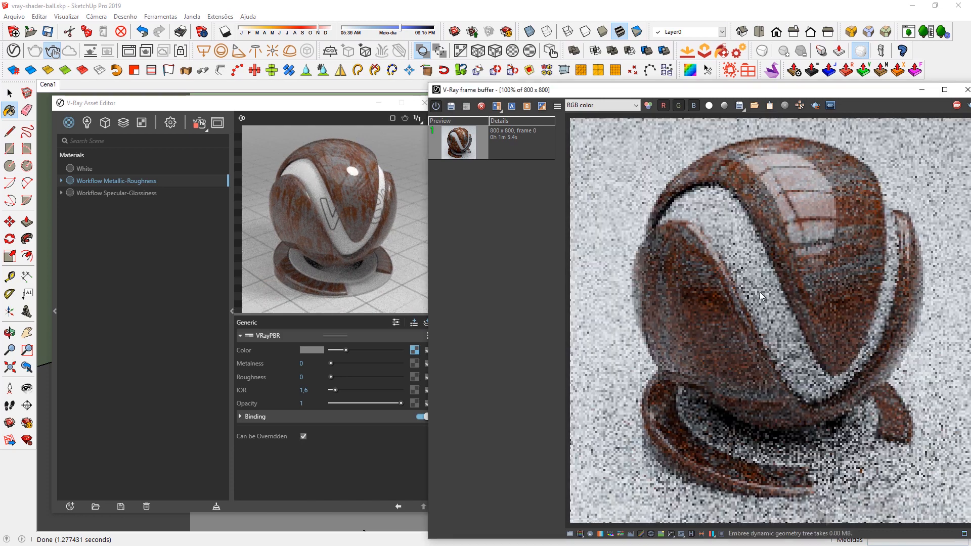
# Remap the texture on the selected shader ball geometry with V-Ray's spherical projection and clear the selection.
pyautogui.moveTo(607, 95)
pyautogui.mouseDown()
pyautogui.moveTo(627, 106)
pyautogui.moveTo(791, 112)
pyautogui.mouseUp()
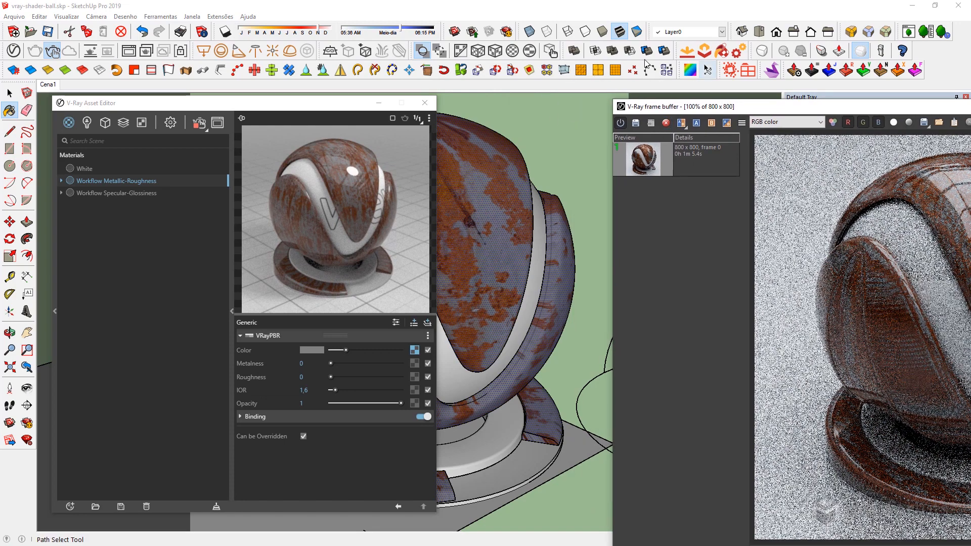
pyautogui.click(530, 50)
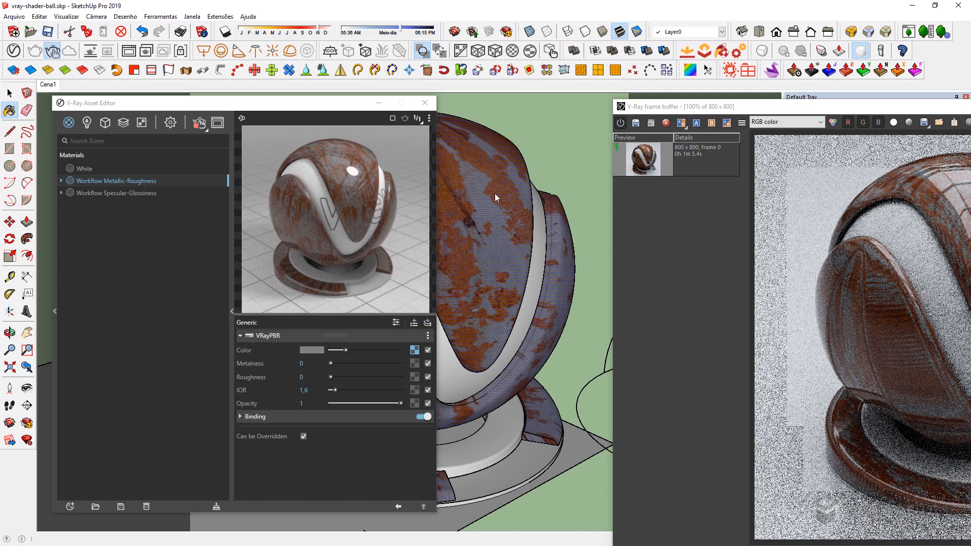
pyautogui.click(507, 181)
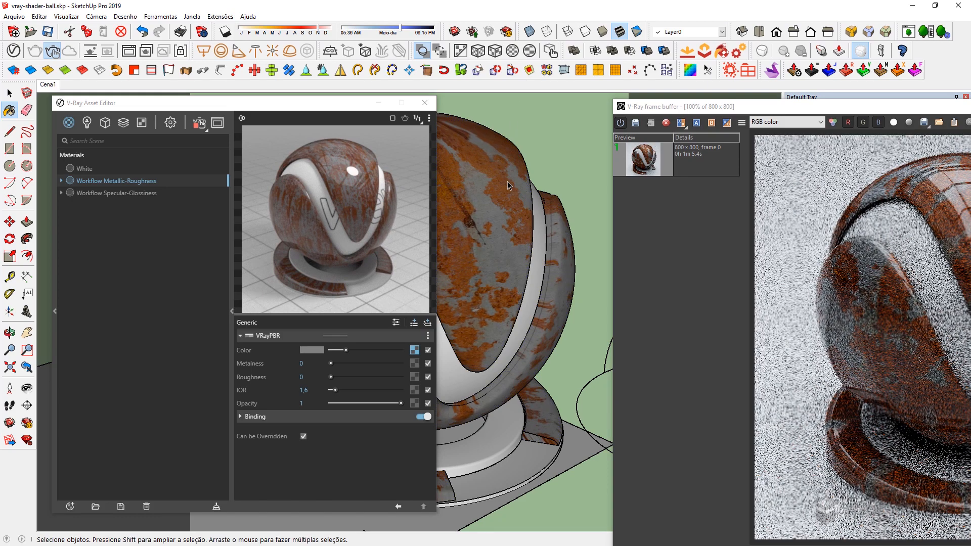
pyautogui.press('space')
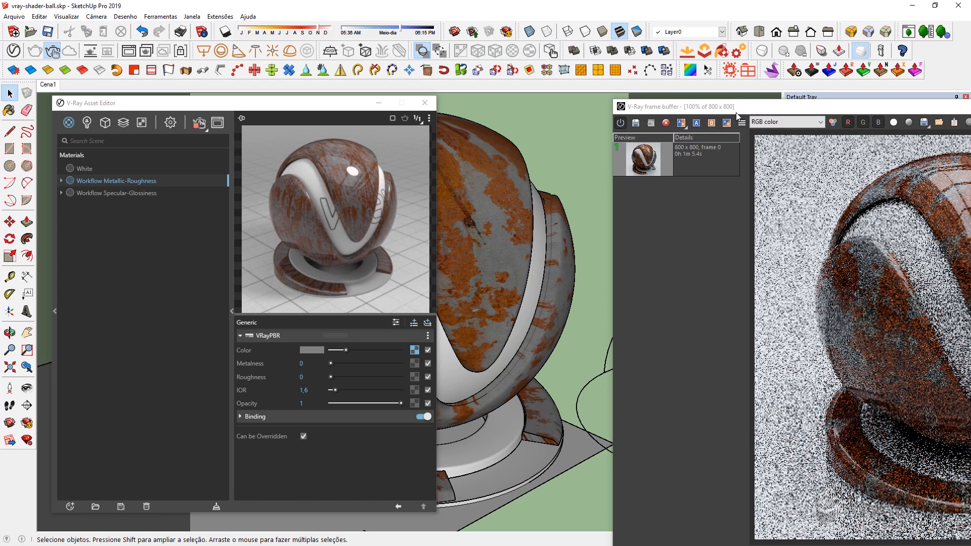
# Assign MetalAluminumRusted001_METALNESS_4K_METALNESS.jpg to the Metalness slot and set that bitmap's Color Space to Rendering Space (Linear).
pyautogui.moveTo(739, 107); pyautogui.dragTo(571, 103)
pyautogui.hotkey('alt', 'Tab')
pyautogui.moveTo(690, 188); pyautogui.dragTo(414, 362)
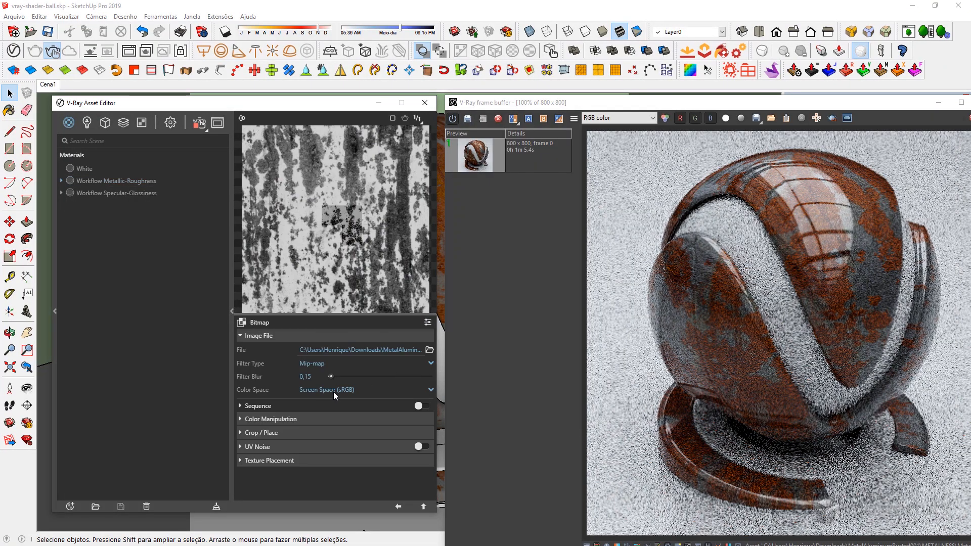
pyautogui.click(333, 391)
pyautogui.click(345, 415)
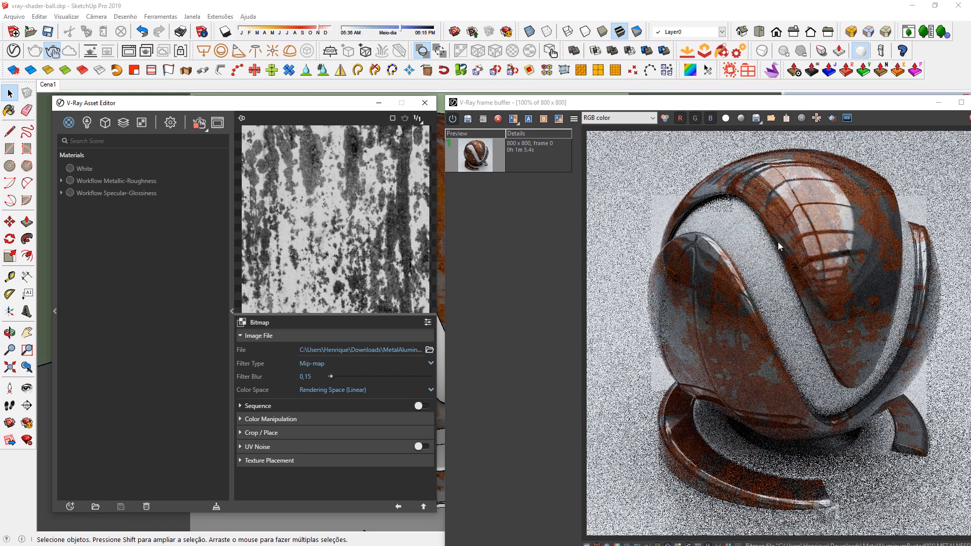
pyautogui.click(399, 506)
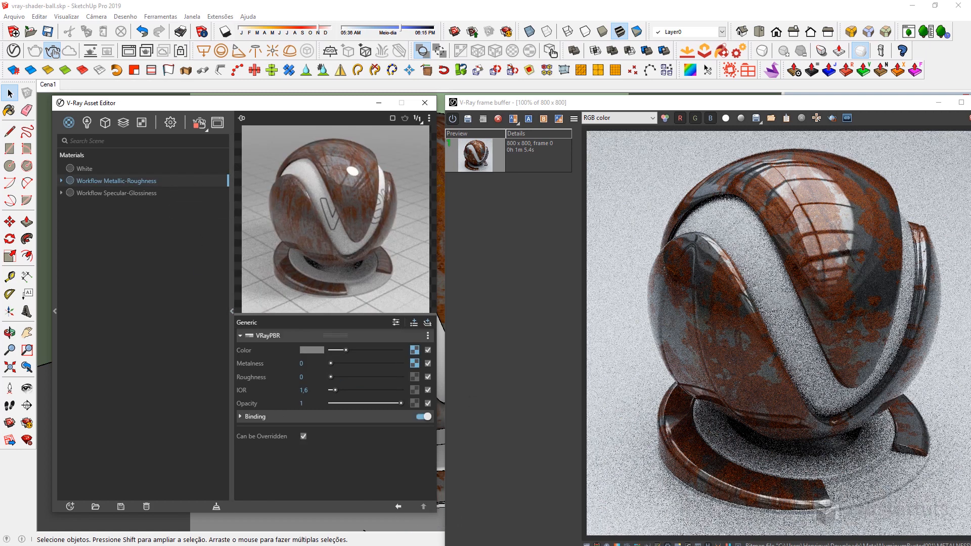
# Assign MetalAluminumRusted001_ROUGHNESS_4K_METALNESS.jpg to the Roughness slot and set that bitmap's Color Space to Rendering Space (Linear).
pyautogui.hotkey('alt', 'Tab')
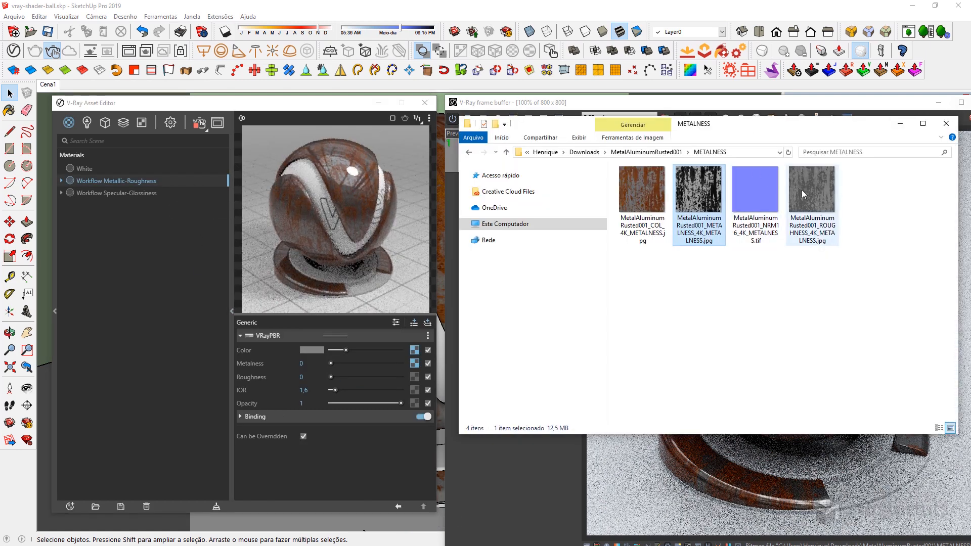
pyautogui.moveTo(802, 190); pyautogui.dragTo(410, 377)
pyautogui.click(414, 377)
pyautogui.click(331, 389)
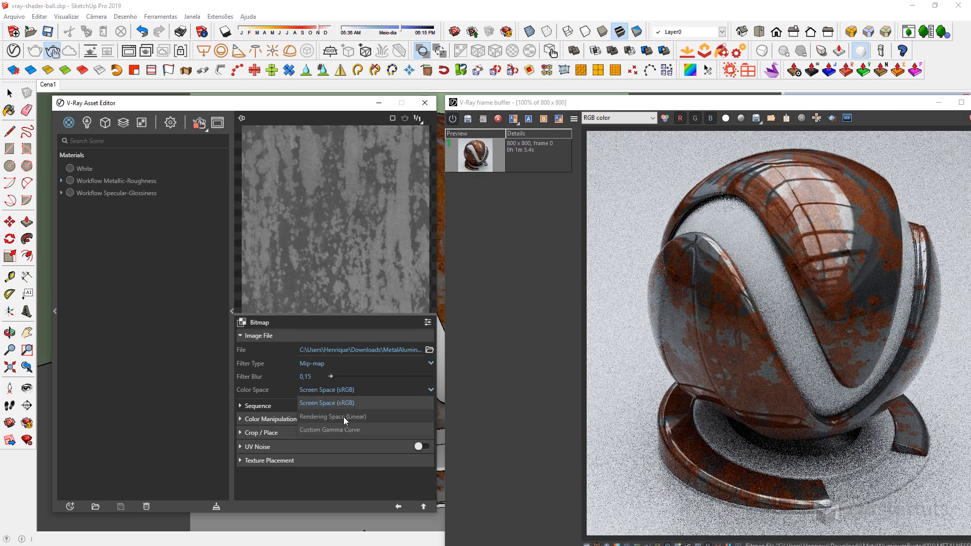
pyautogui.click(356, 405)
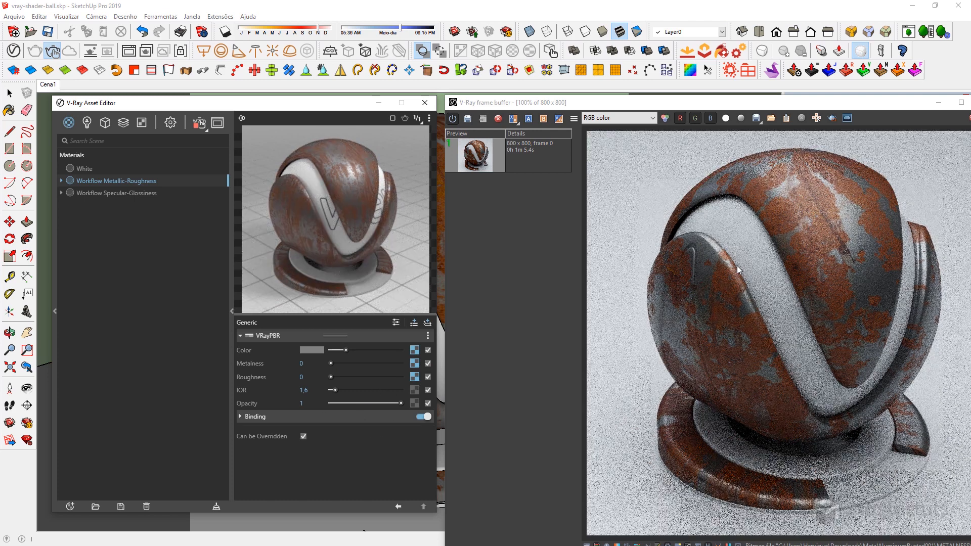
# Add a Bump attribute to the PBR material and set its mode to Normal Map.
pyautogui.click(414, 325)
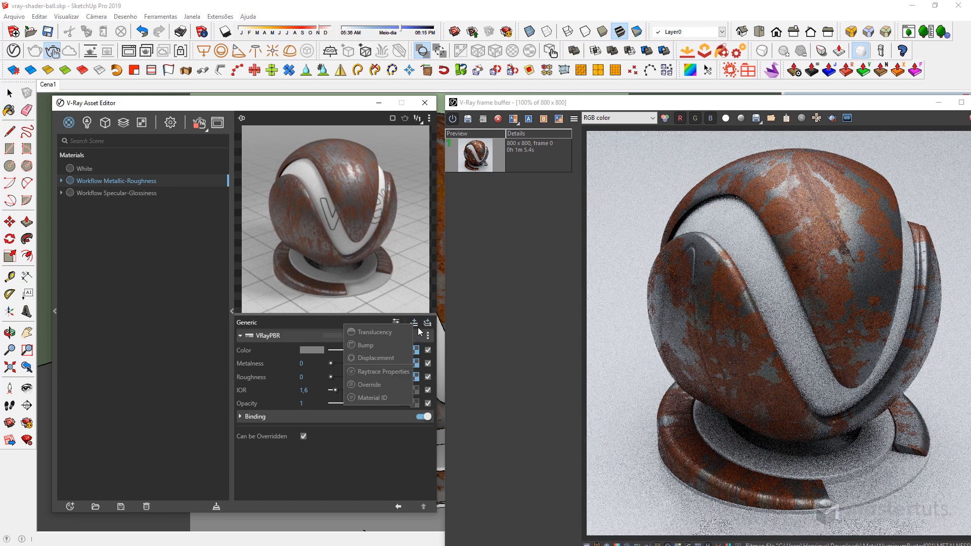
pyautogui.click(372, 348)
pyautogui.click(331, 431)
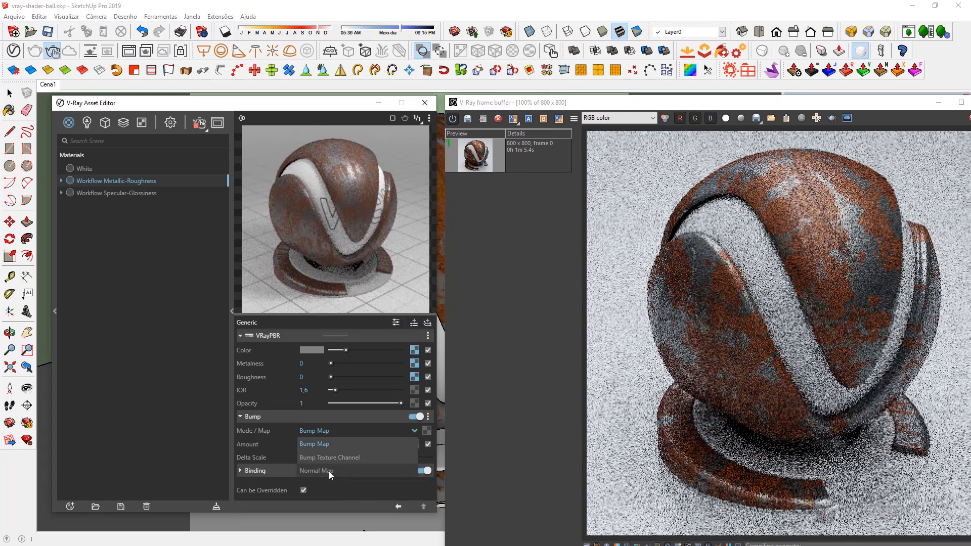
pyautogui.click(329, 472)
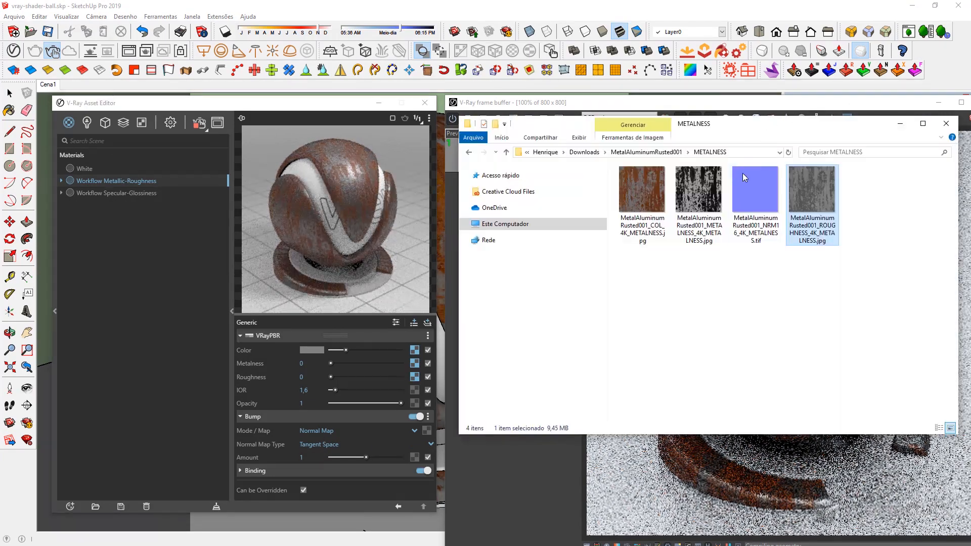
# Assign MetalAluminumRusted001_NRM16_4K_METALNESS.tif to the Bump texture slot and set that bitmap's Color Space to Rendering Space (Linear).
pyautogui.moveTo(745, 182); pyautogui.dragTo(428, 388)
pyautogui.moveTo(427, 428); pyautogui.dragTo(425, 433)
pyautogui.click(305, 390)
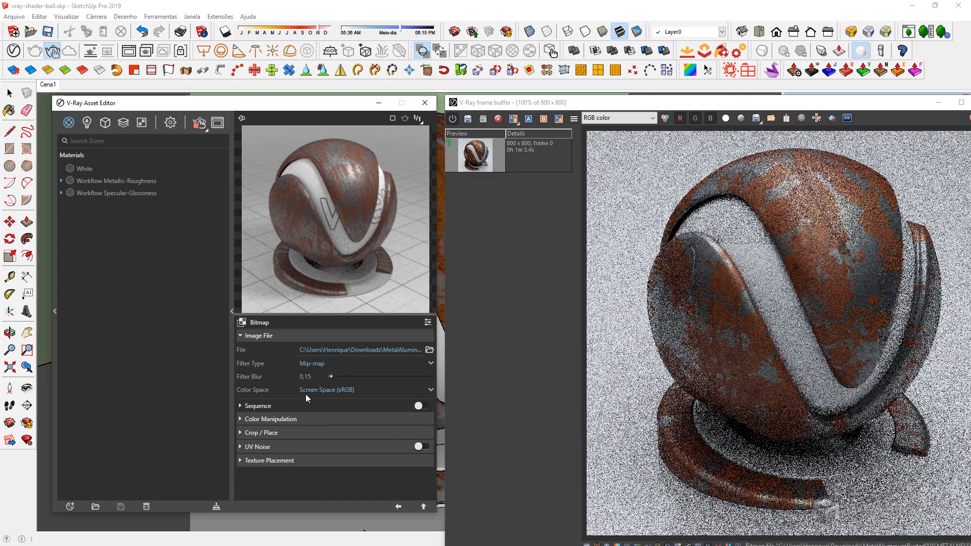
pyautogui.click(338, 417)
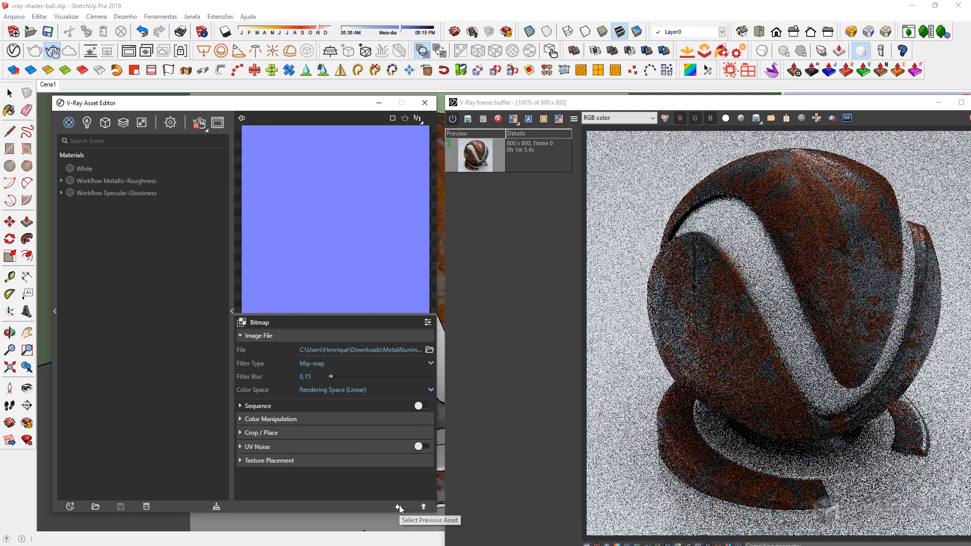
pyautogui.click(399, 505)
pyautogui.scroll(2, 772, 178)
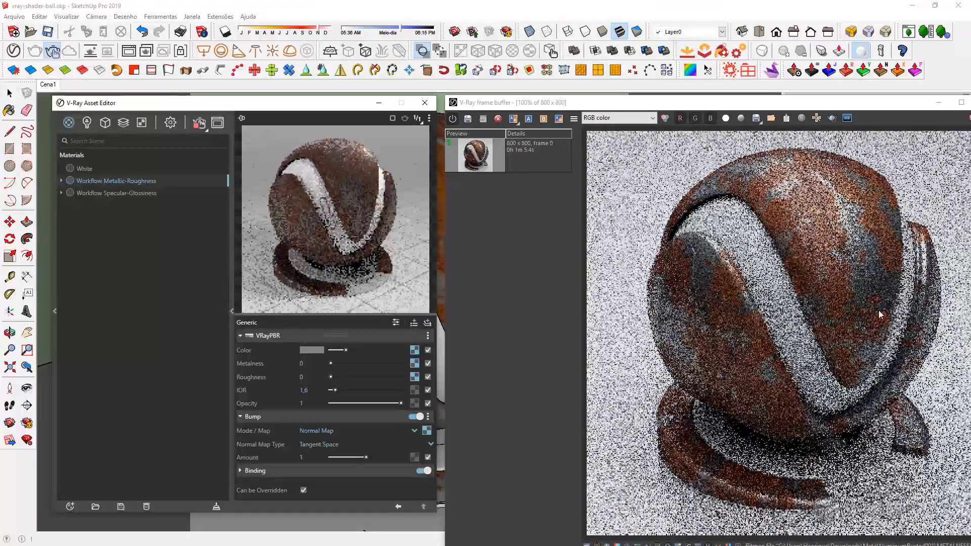
# Render the shader ball with the metallic-roughness material as a final image and save it to the frame buffer's history.
pyautogui.moveTo(713, 104); pyautogui.dragTo(551, 106)
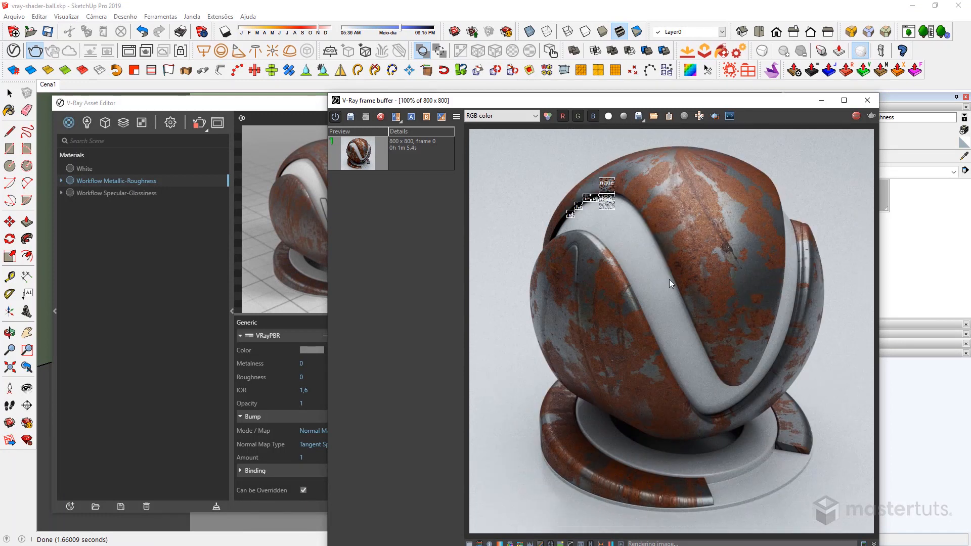
pyautogui.click(353, 118)
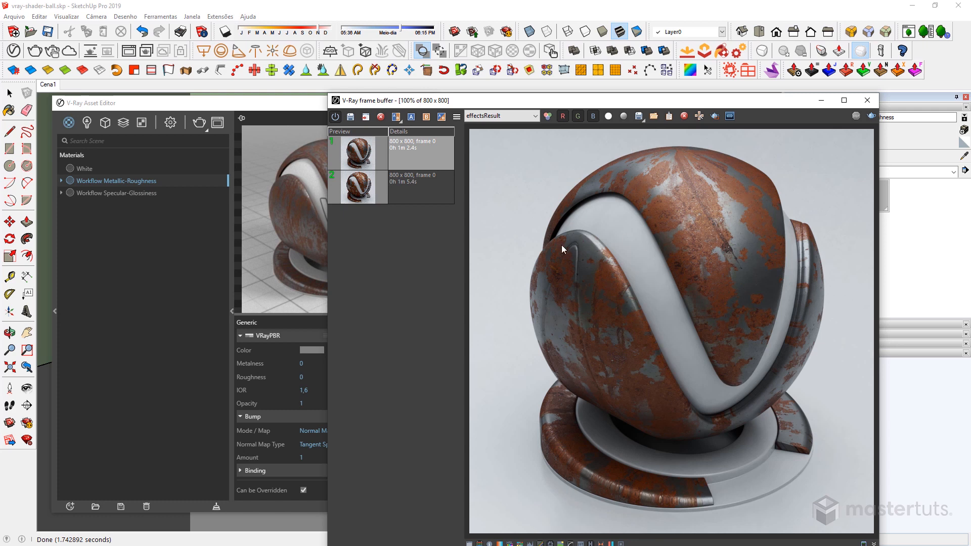
# Compare the specular-glossiness and metallic-roughness renders by alternately loading them from the frame buffer's history.
pyautogui.doubleClick(370, 191)
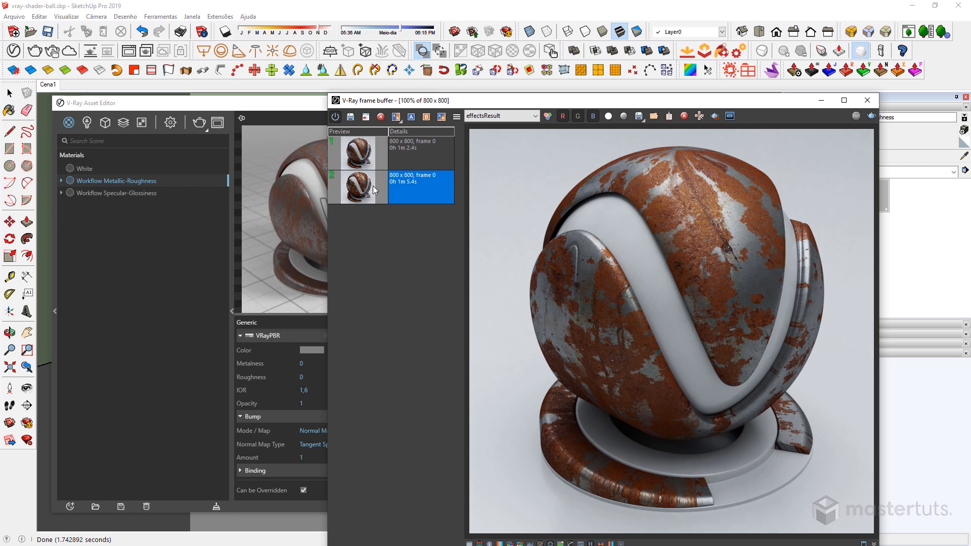
pyautogui.doubleClick(366, 156)
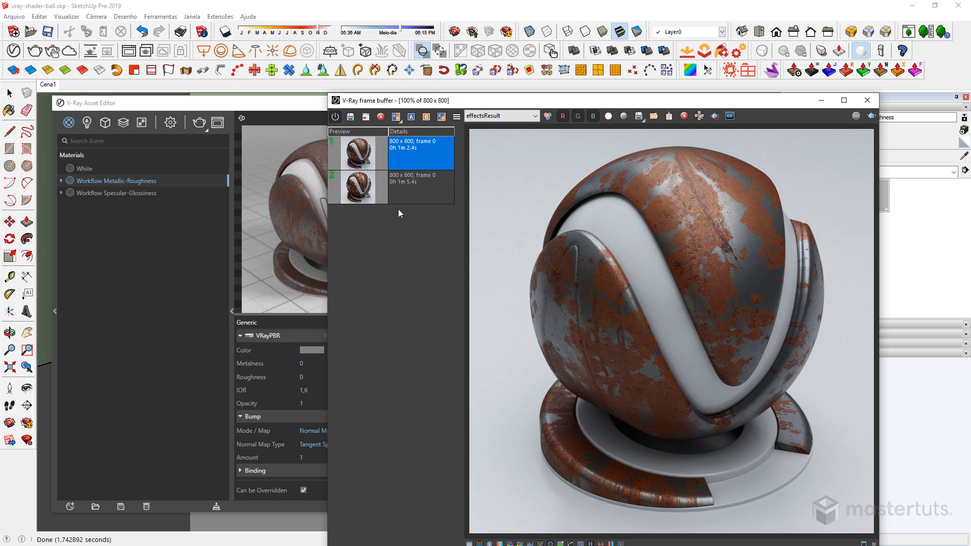
pyautogui.doubleClick(373, 186)
pyautogui.doubleClick(369, 154)
pyautogui.click(280, 378)
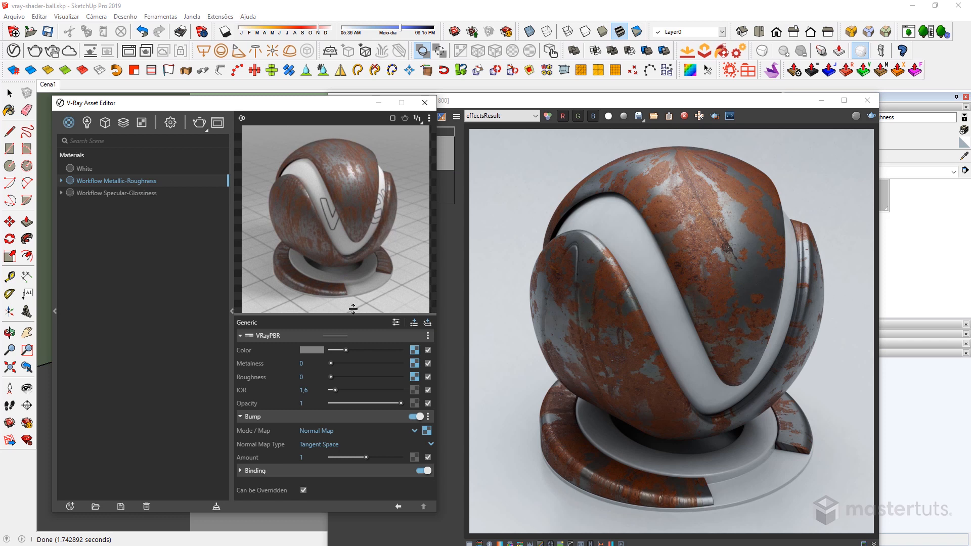
# Load the second render from the frame buffer's history and examine it alongside the Workflow Specular-Glossiness material's settings.
pyautogui.click(608, 317)
pyautogui.click(373, 195)
pyautogui.doubleClick(373, 195)
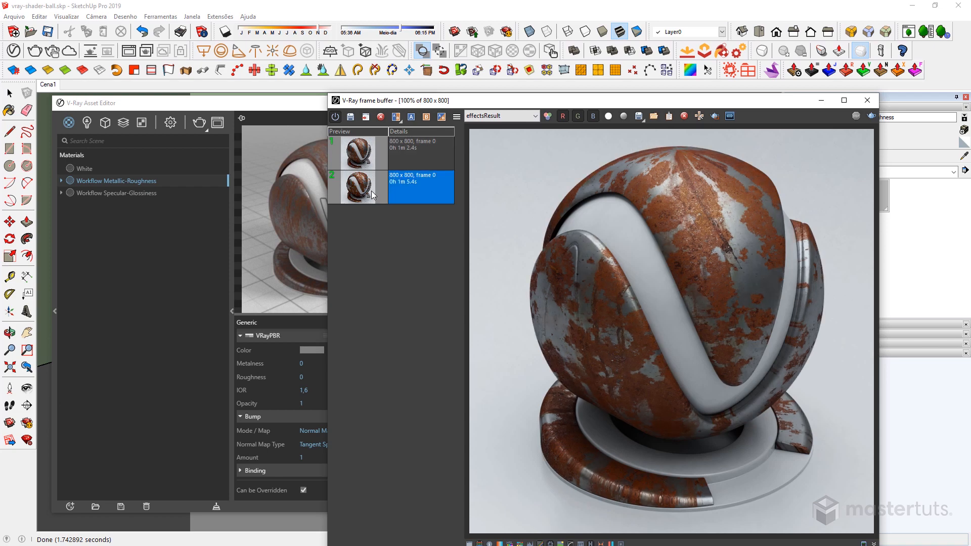
pyautogui.click(99, 192)
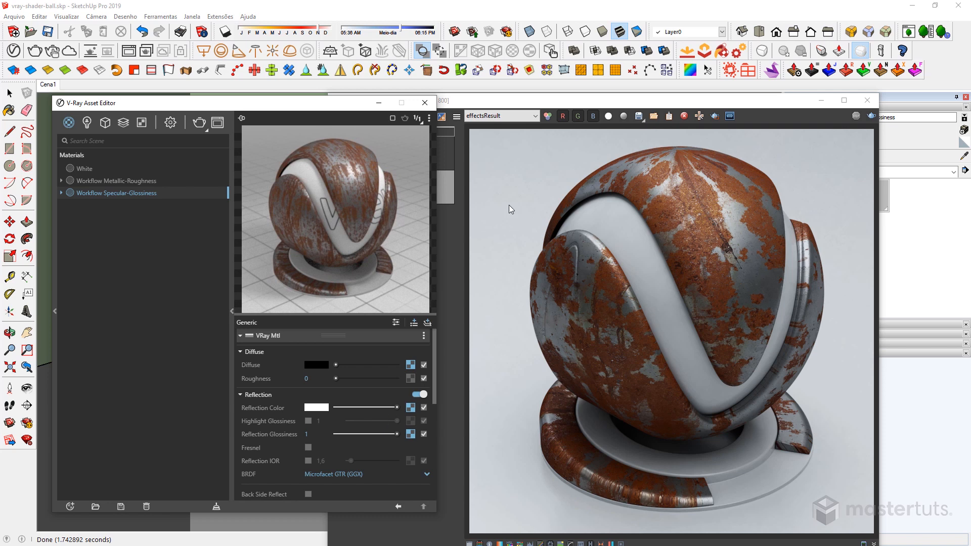
pyautogui.click(498, 107)
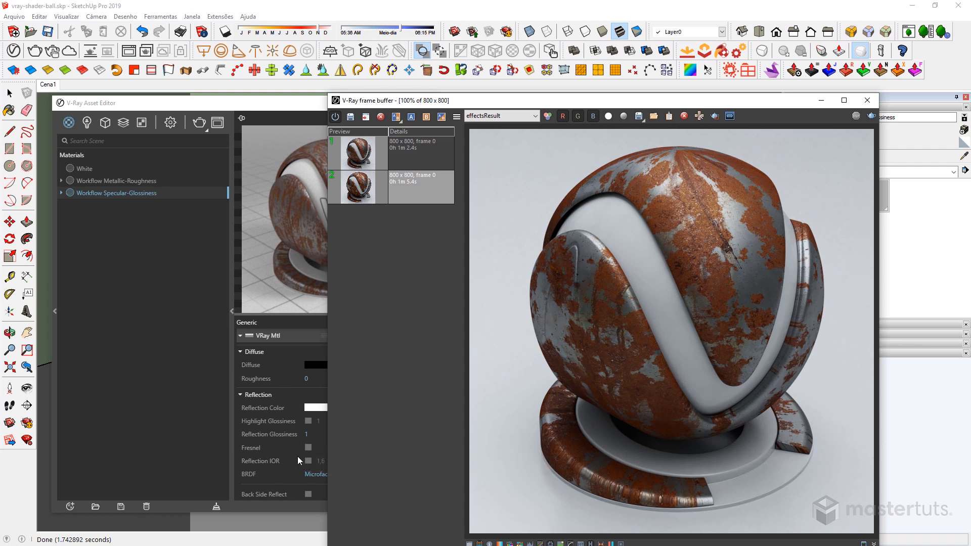
# Examine the Workflow Metallic-Roughness material's settings and compare the first and second history renders by loading each in turn.
pyautogui.click(122, 180)
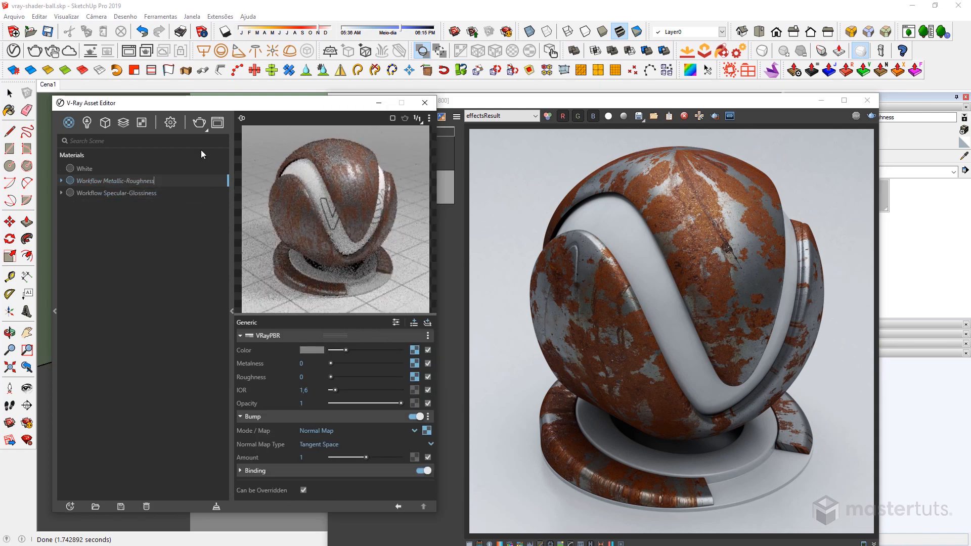
pyautogui.click(471, 97)
pyautogui.doubleClick(378, 152)
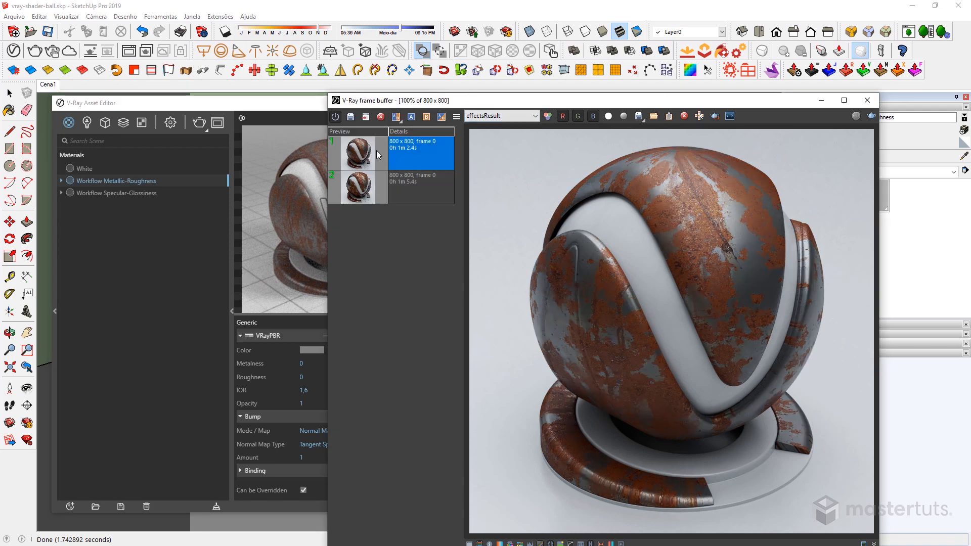
pyautogui.doubleClick(364, 185)
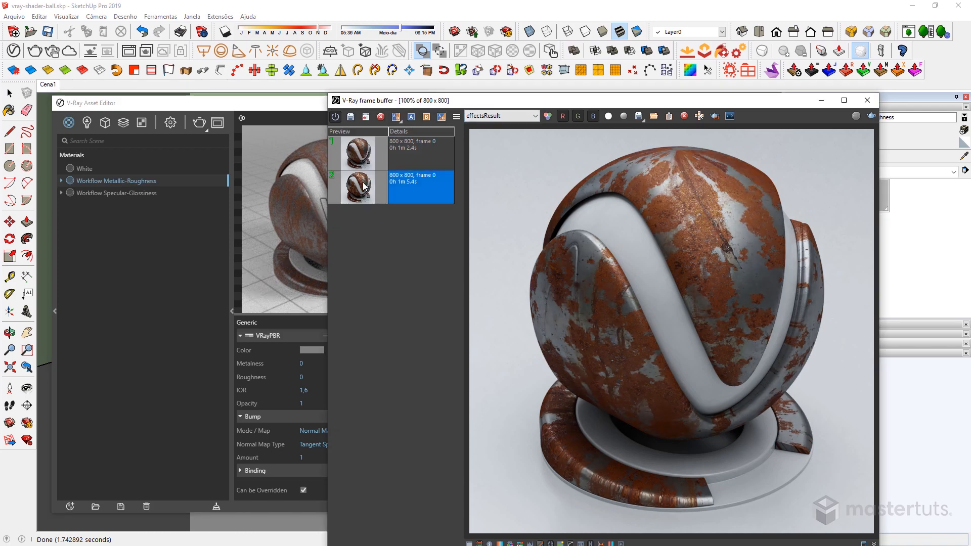